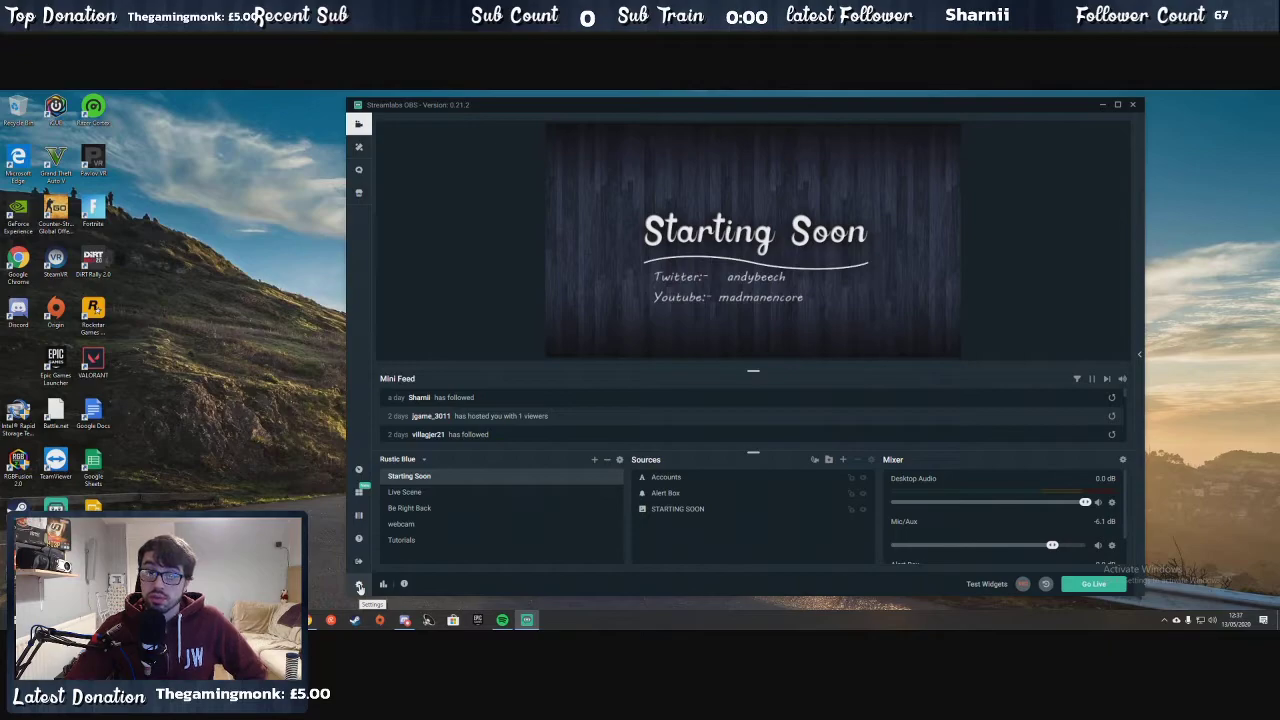
Open the settings and review the General options through Output and Source Alignment Snapping
{"action": "left_click", "coordinate": [360, 586]}
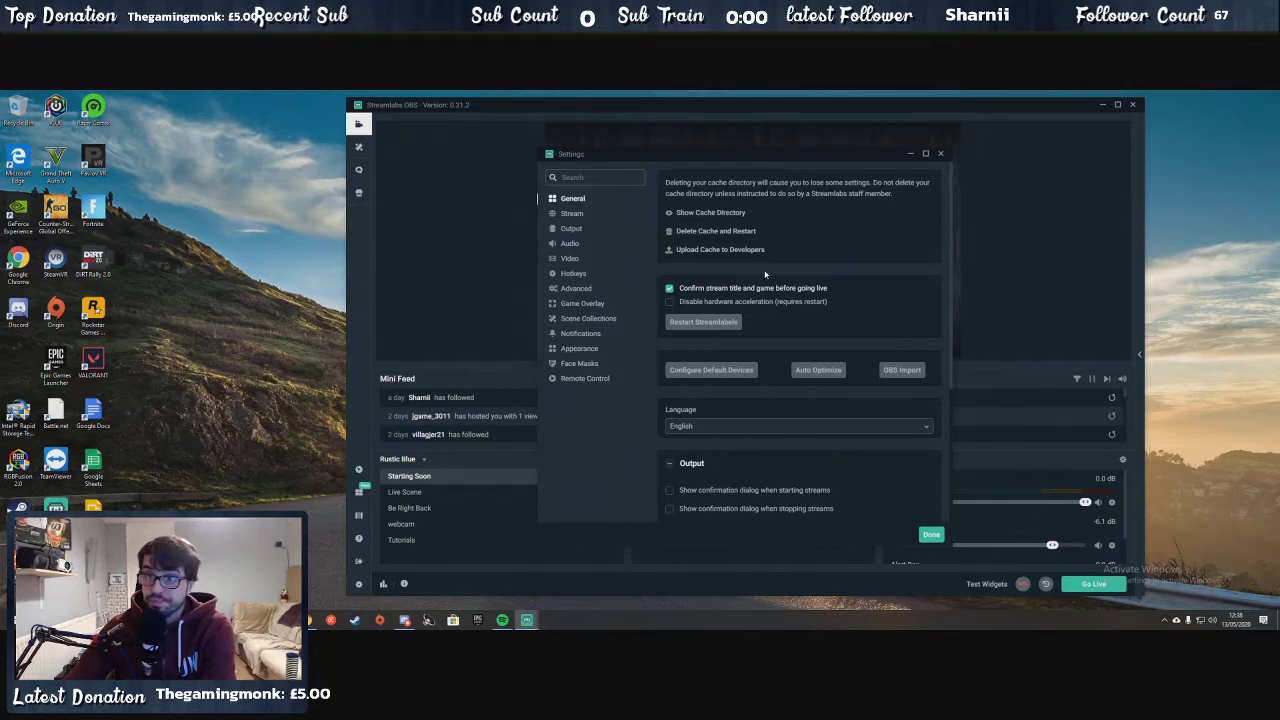
{"action": "scroll", "coordinate": [755, 255], "scroll_direction": "down", "scroll_amount": 1}
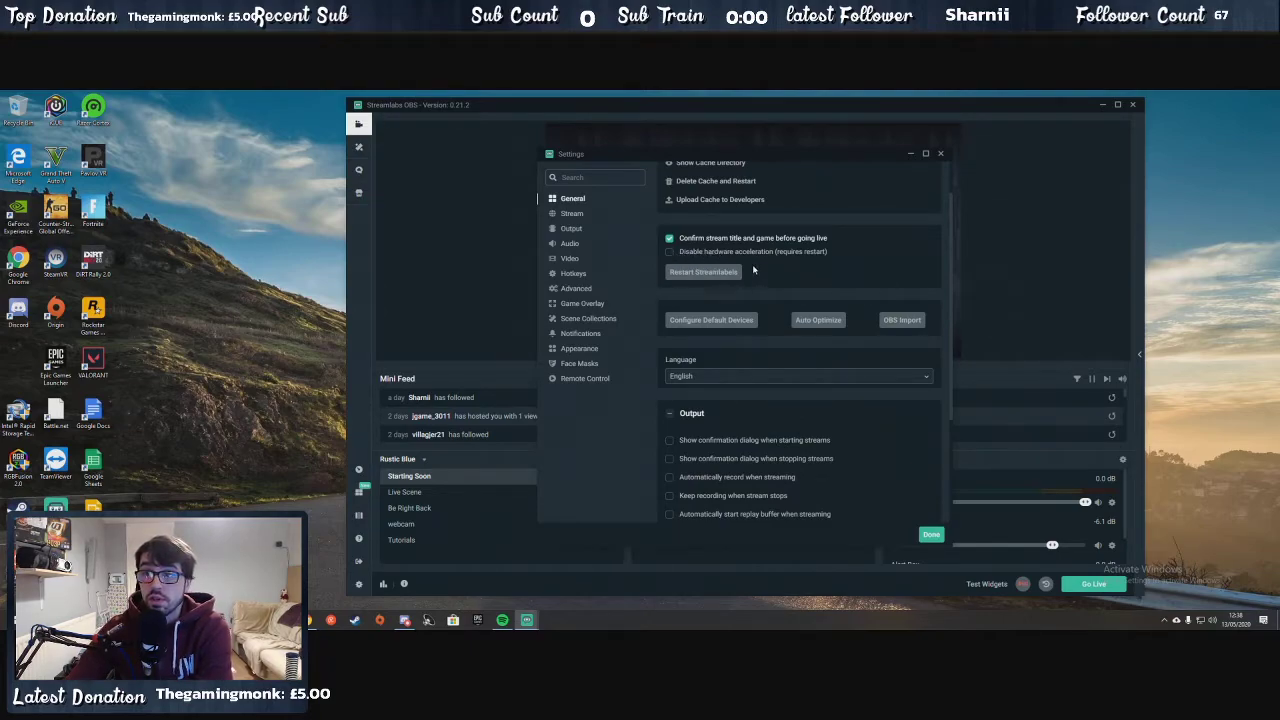
{"action": "scroll", "coordinate": [758, 267], "scroll_direction": "down", "scroll_amount": 1}
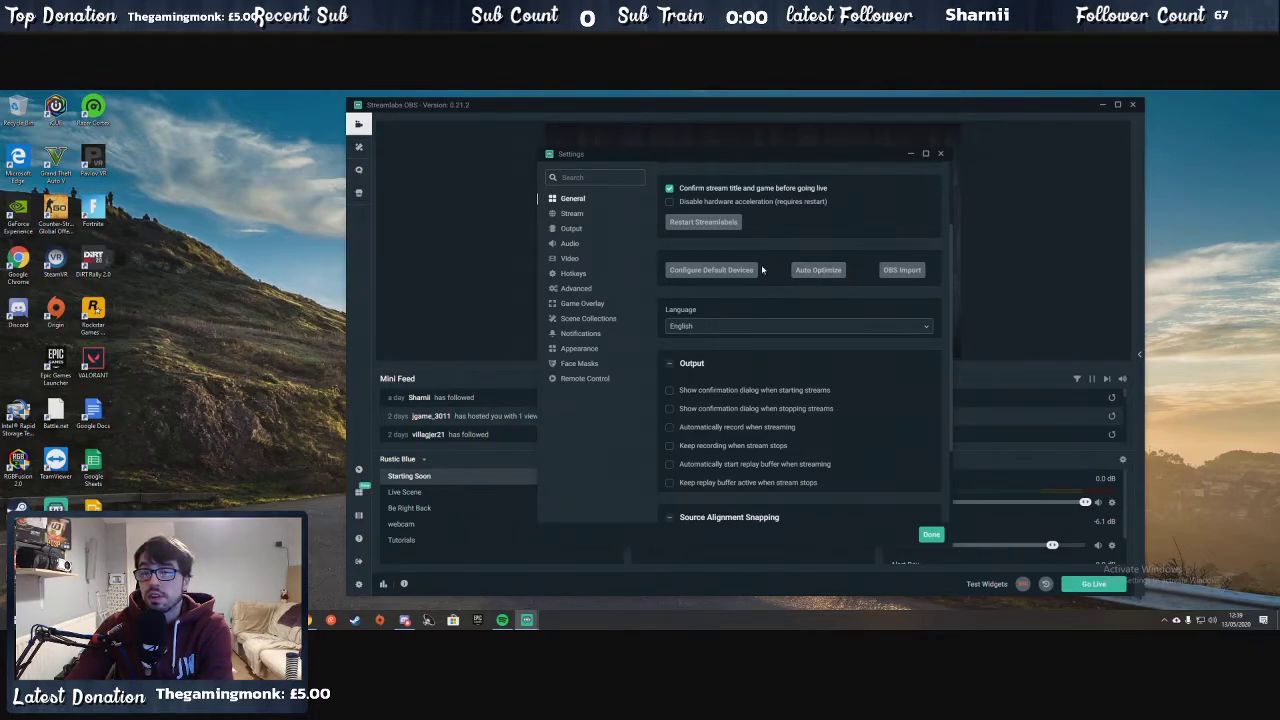
{"action": "scroll", "coordinate": [912, 256], "scroll_direction": "down", "scroll_amount": 1}
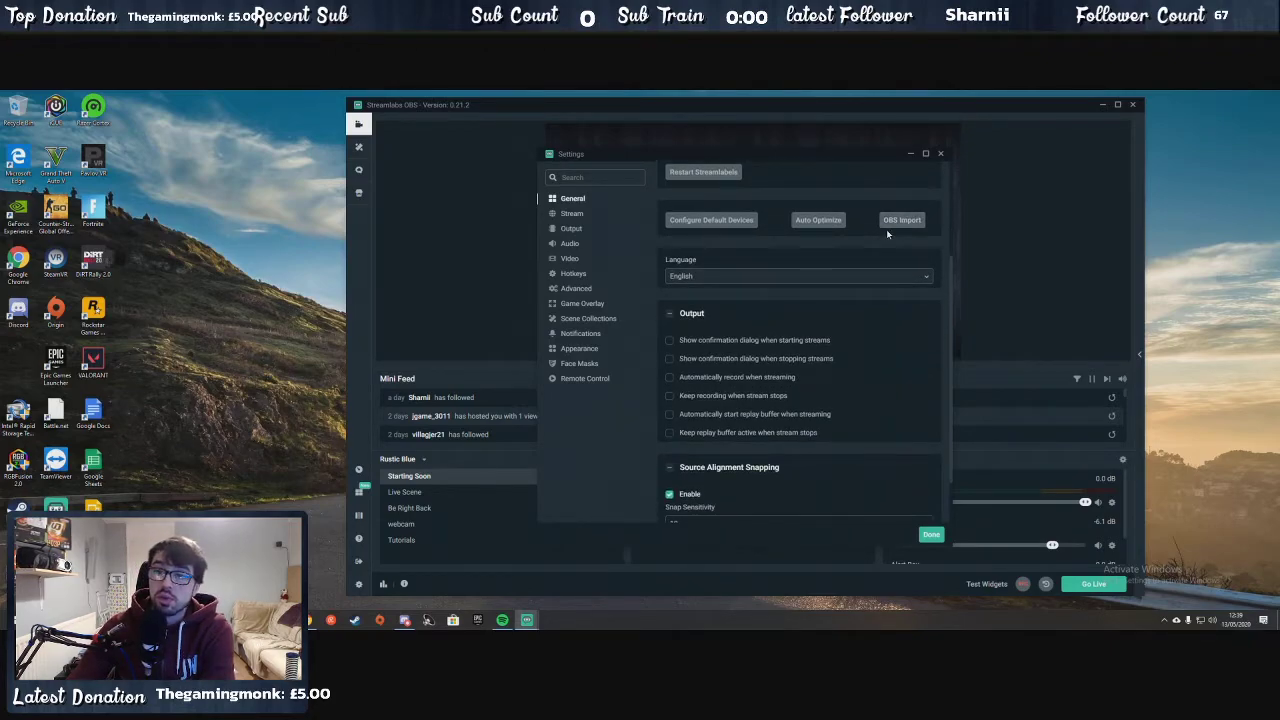
{"action": "scroll", "coordinate": [900, 250], "scroll_direction": "down", "scroll_amount": 1}
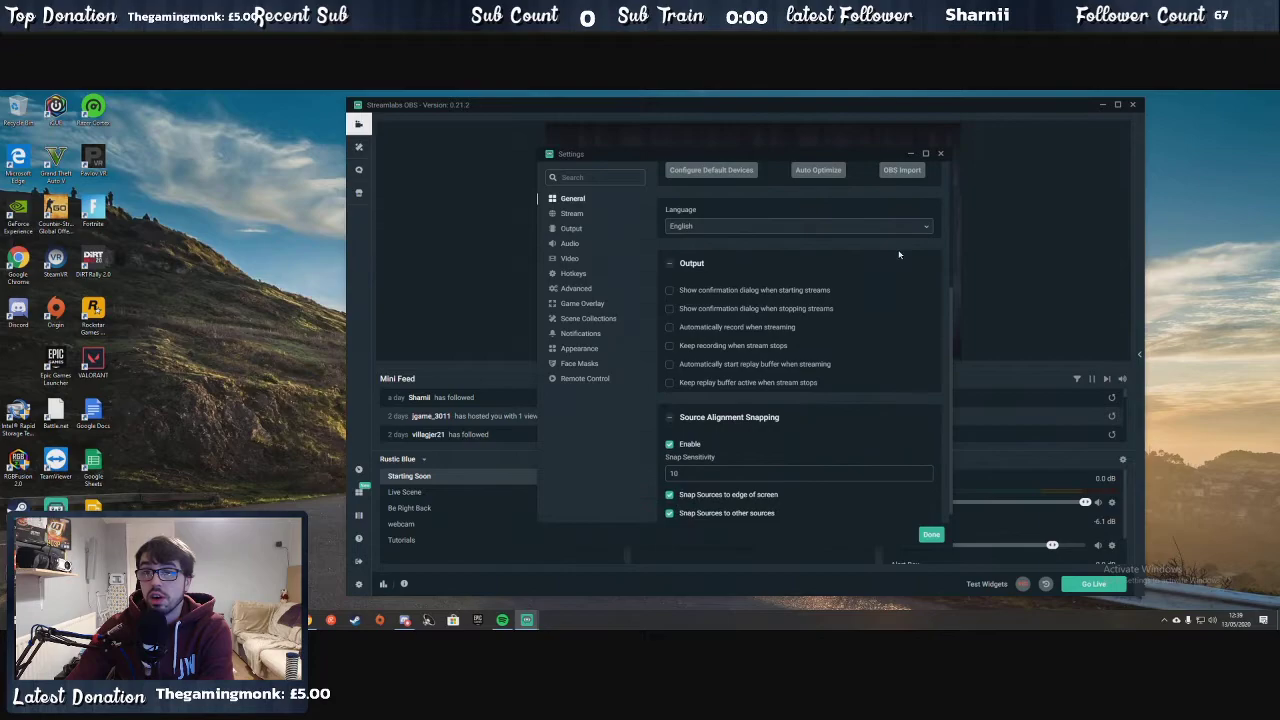
{"action": "scroll", "coordinate": [899, 254], "scroll_direction": "down", "scroll_amount": 1}
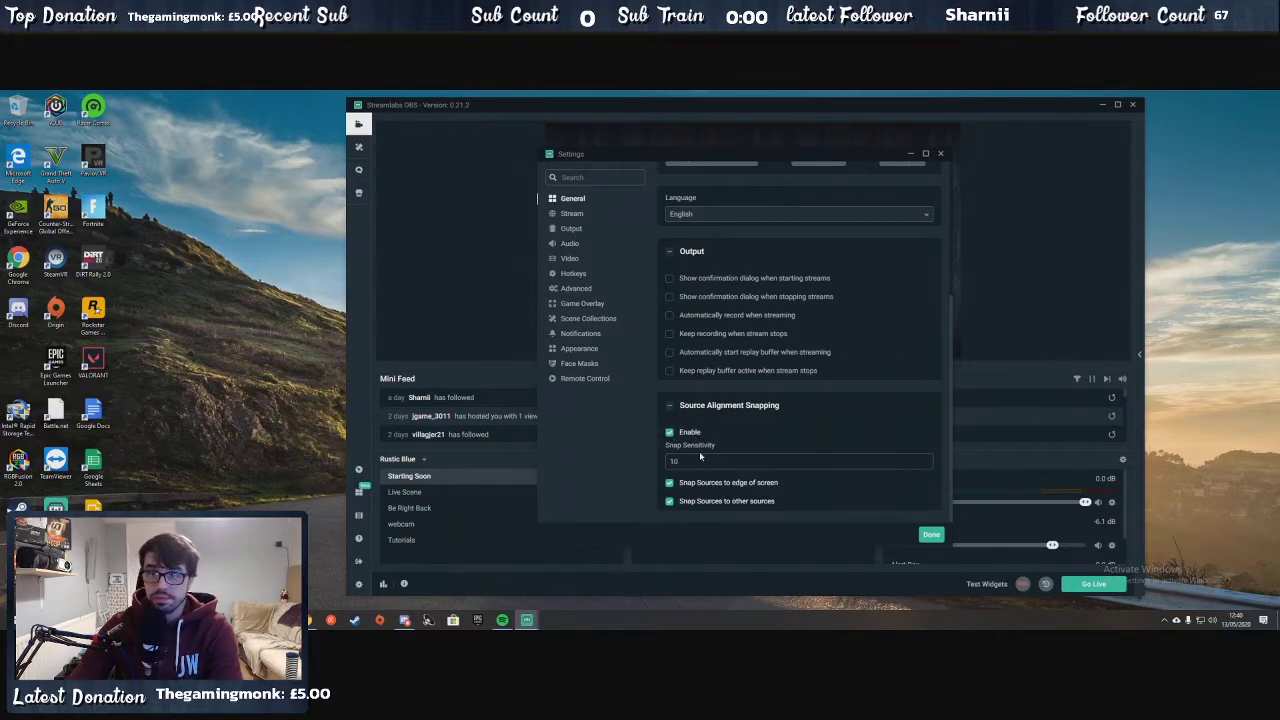
Show the custom ingest options in the Stream settings and review the available stream types and services
{"action": "left_click", "coordinate": [568, 214]}
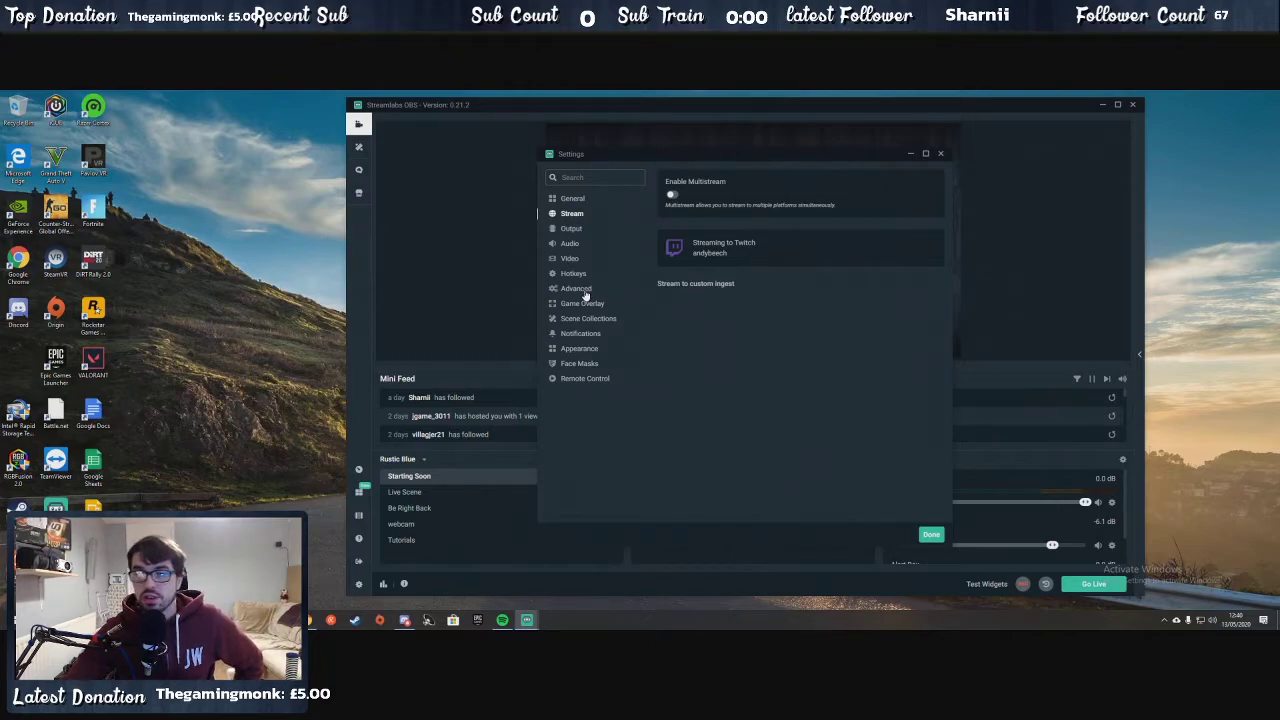
{"action": "left_click", "coordinate": [706, 285]}
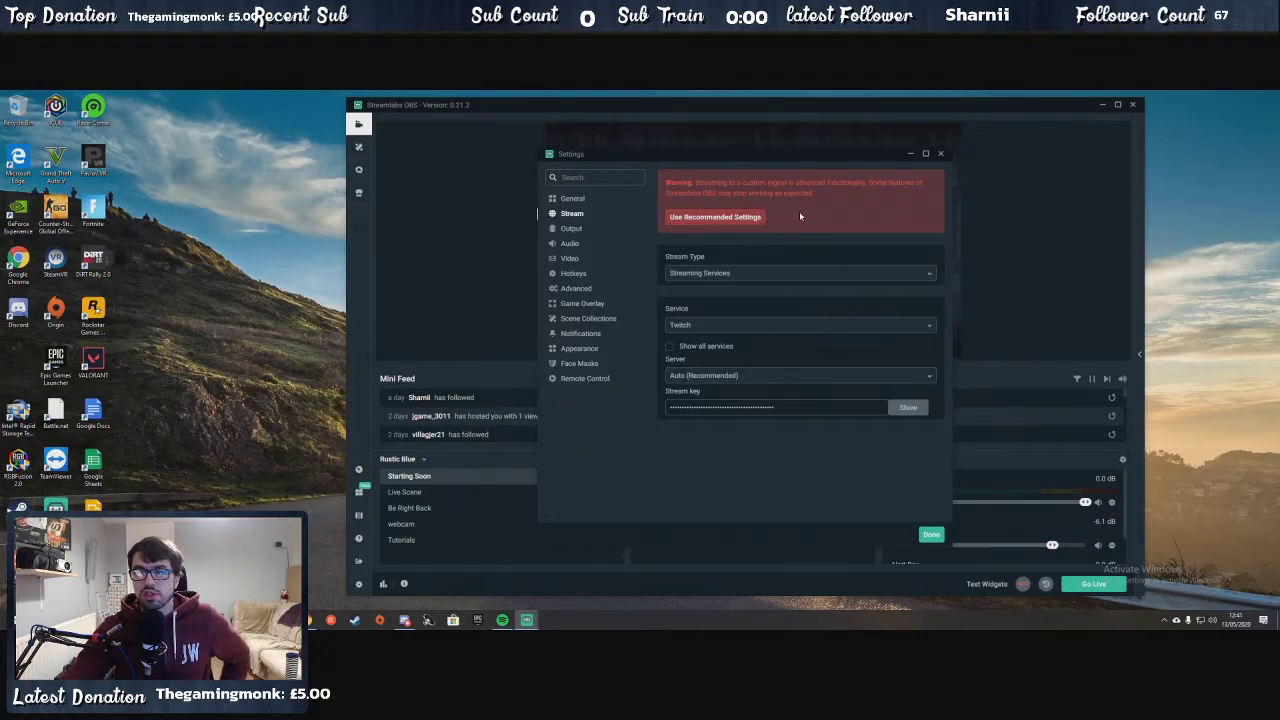
{"action": "left_click", "coordinate": [776, 276]}
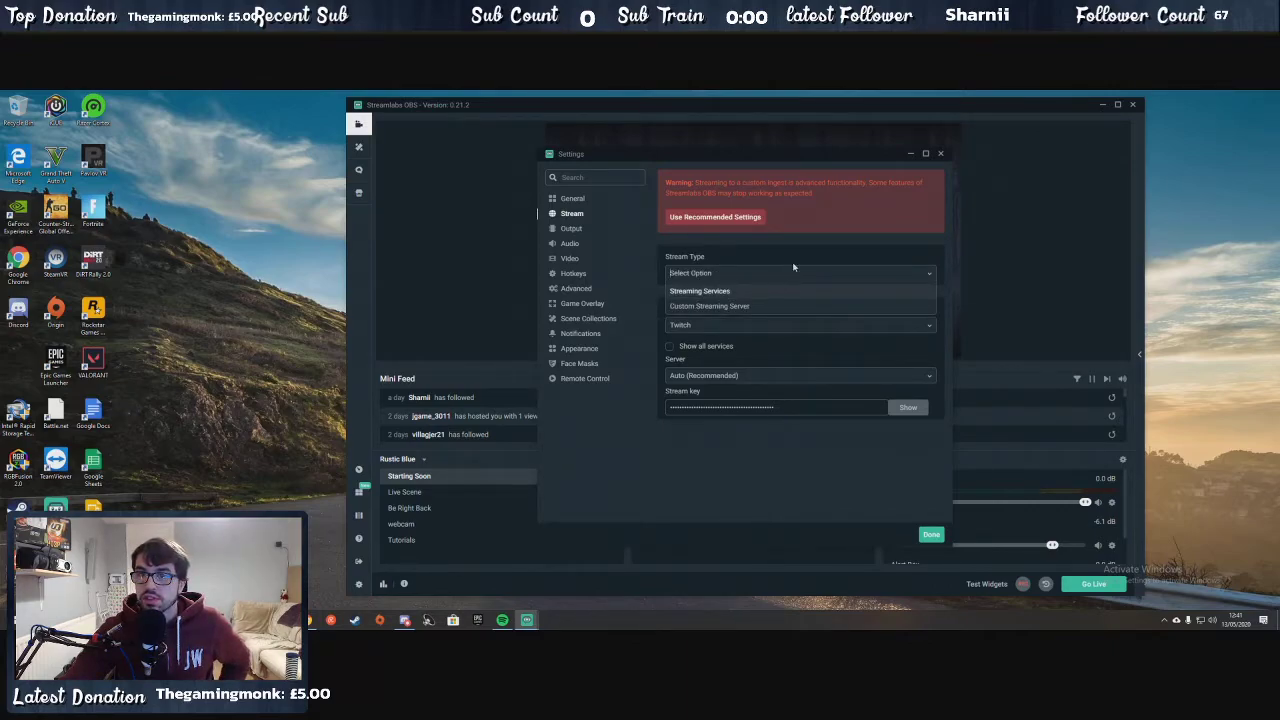
{"action": "left_click", "coordinate": [772, 289]}
{"action": "left_click", "coordinate": [740, 326]}
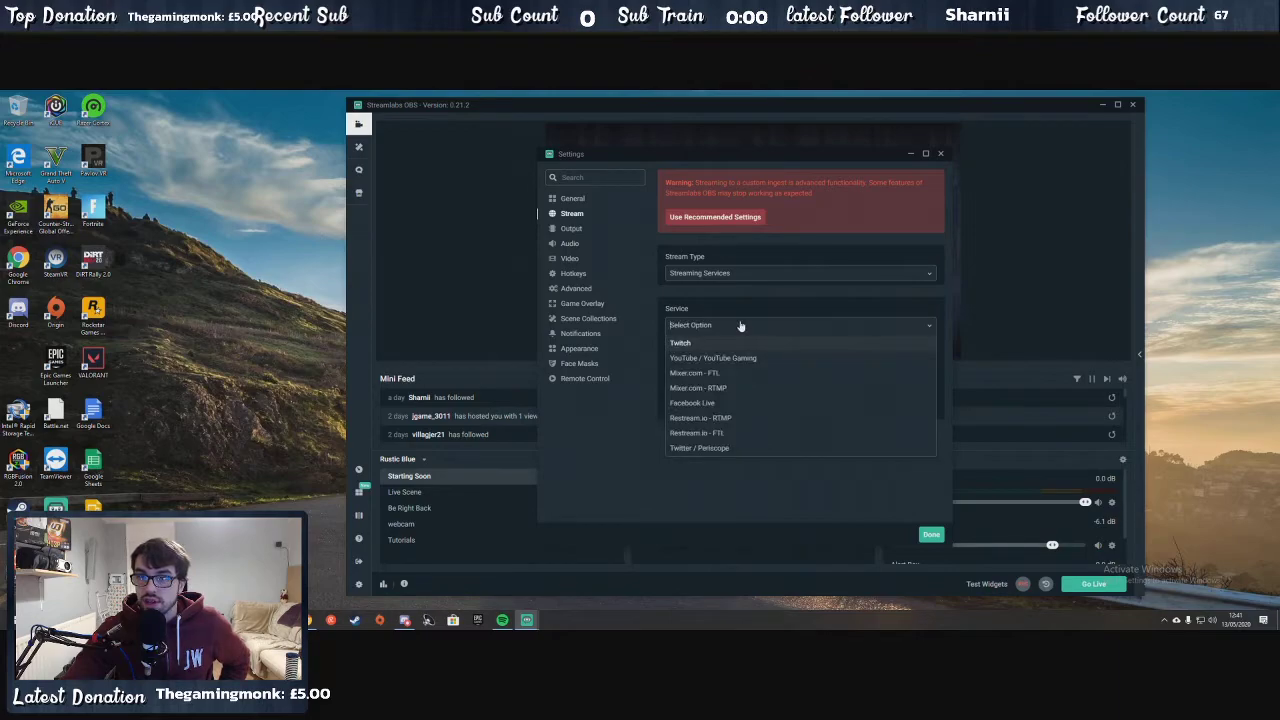
{"action": "left_click", "coordinate": [759, 295]}
{"action": "left_click", "coordinate": [755, 276]}
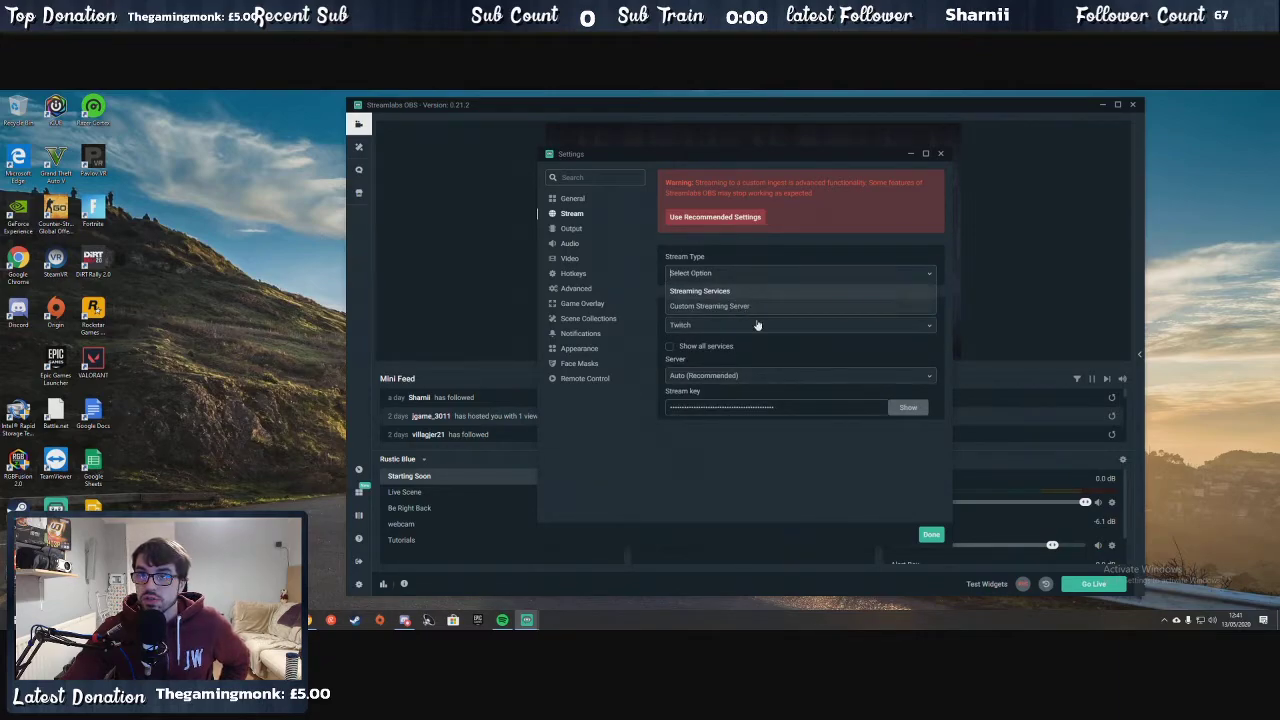
{"action": "left_click", "coordinate": [778, 268]}
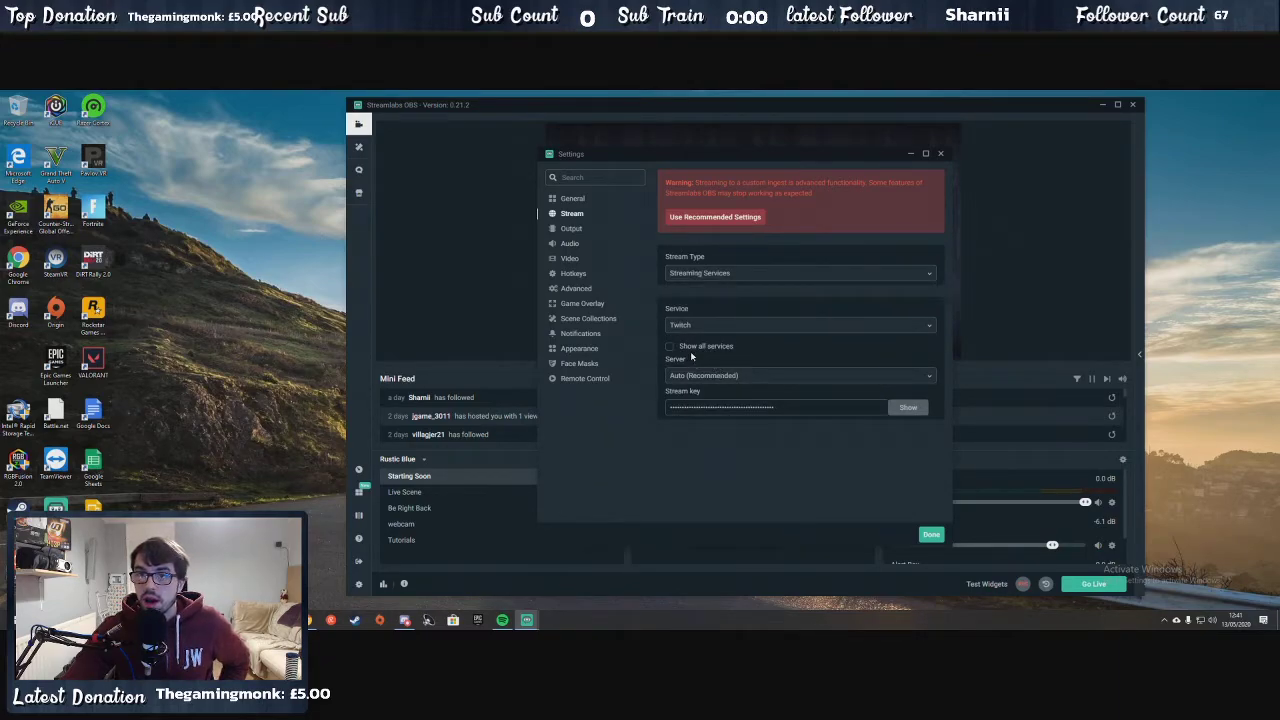
Try the custom ingest server Europe: UK, London (4), and revert the stream to the recommended settings
{"action": "left_click", "coordinate": [725, 379]}
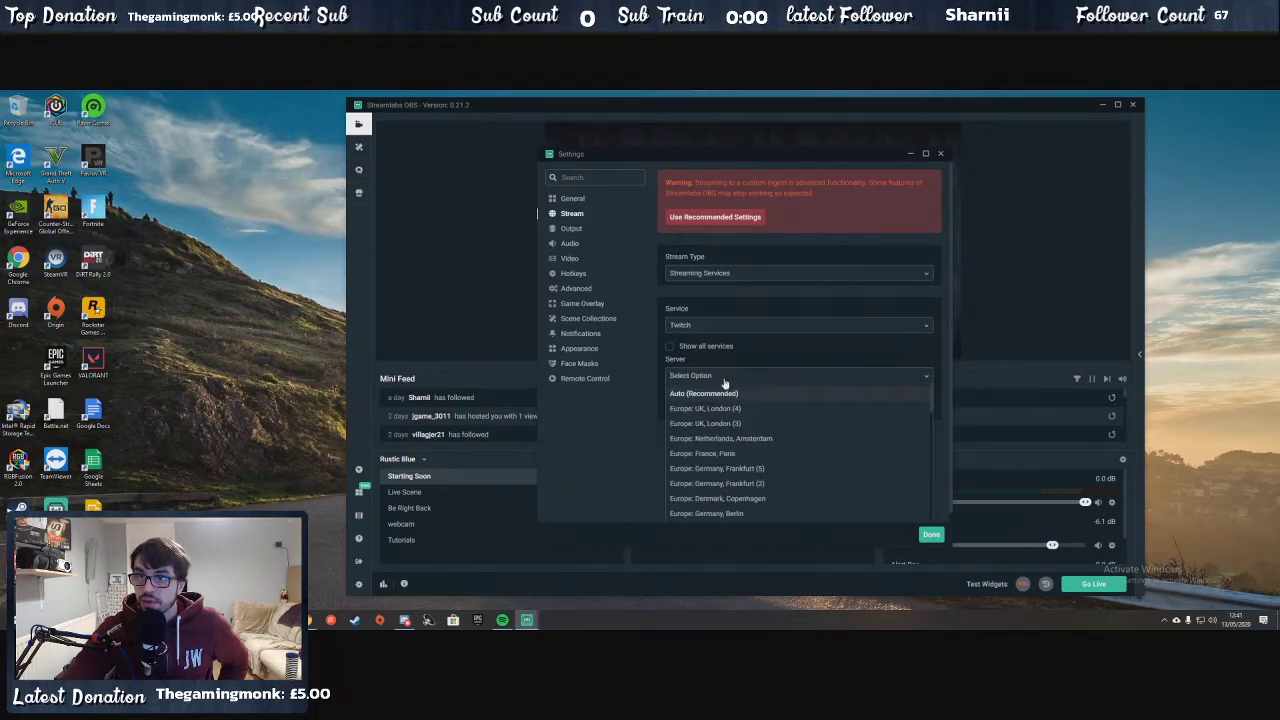
{"action": "left_click", "coordinate": [726, 409]}
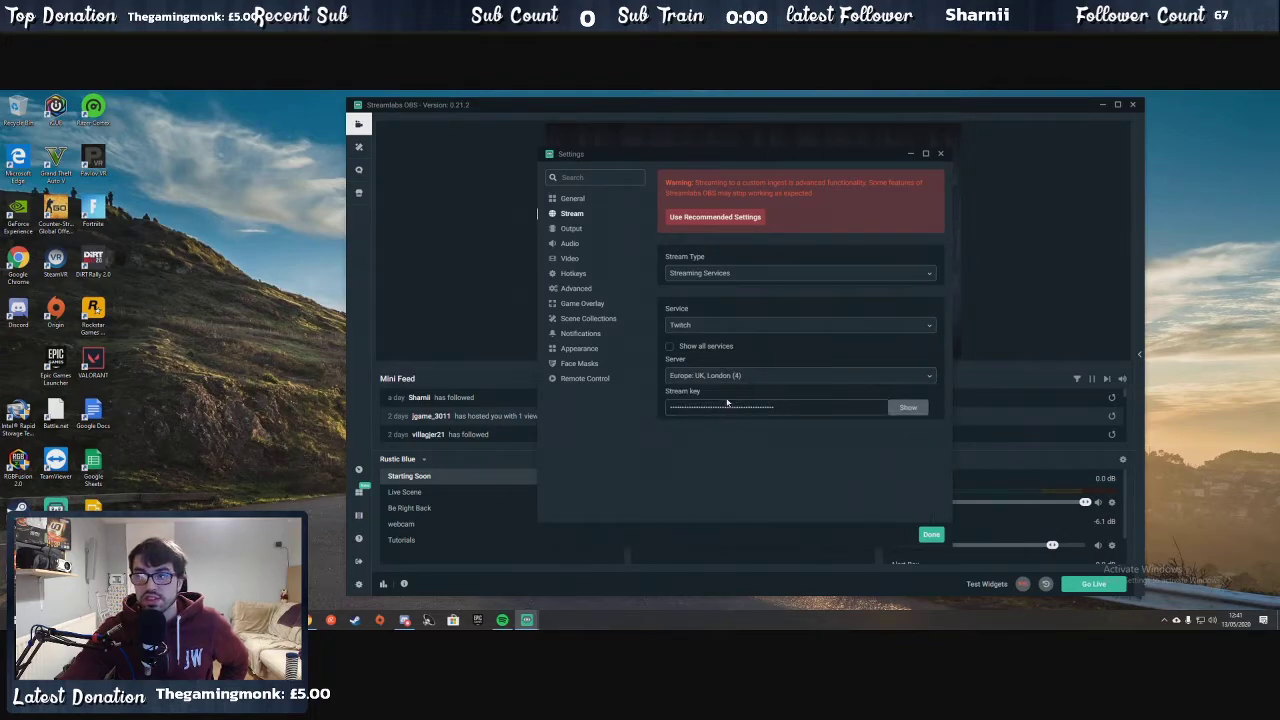
{"action": "left_click", "coordinate": [718, 216]}
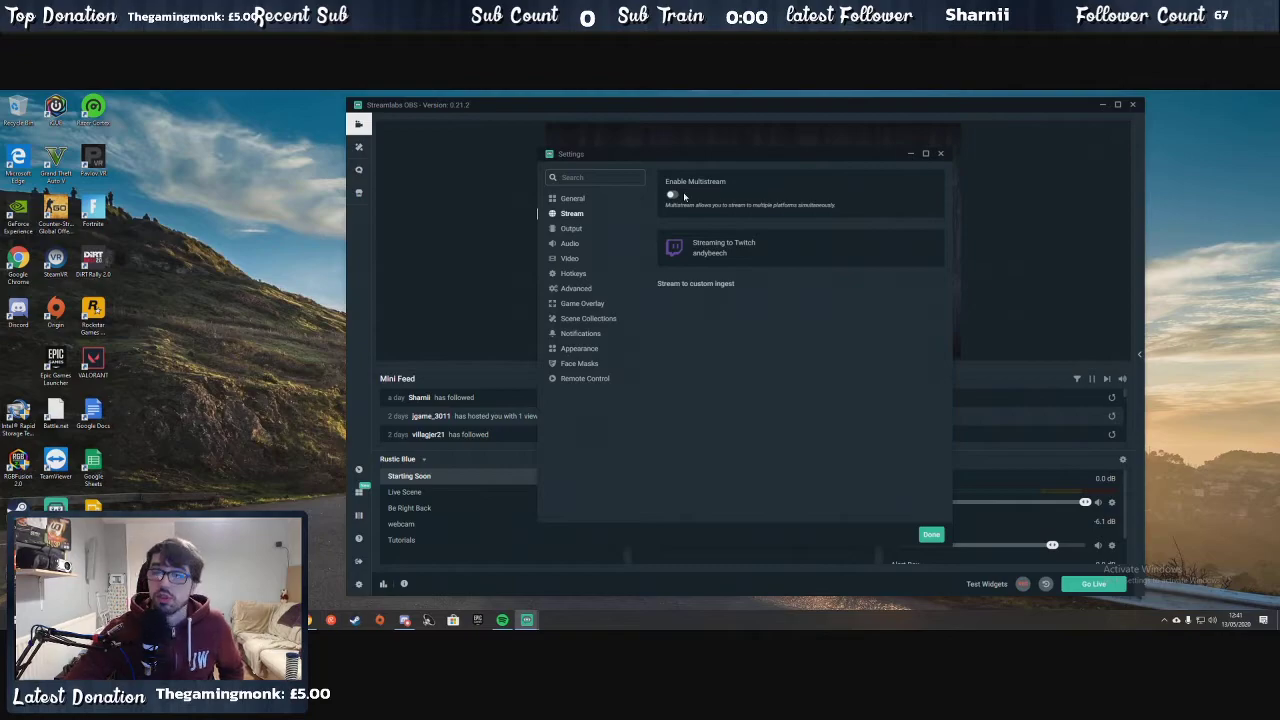
Set the output mode to Simple in the Output settings
{"action": "left_click", "coordinate": [574, 230]}
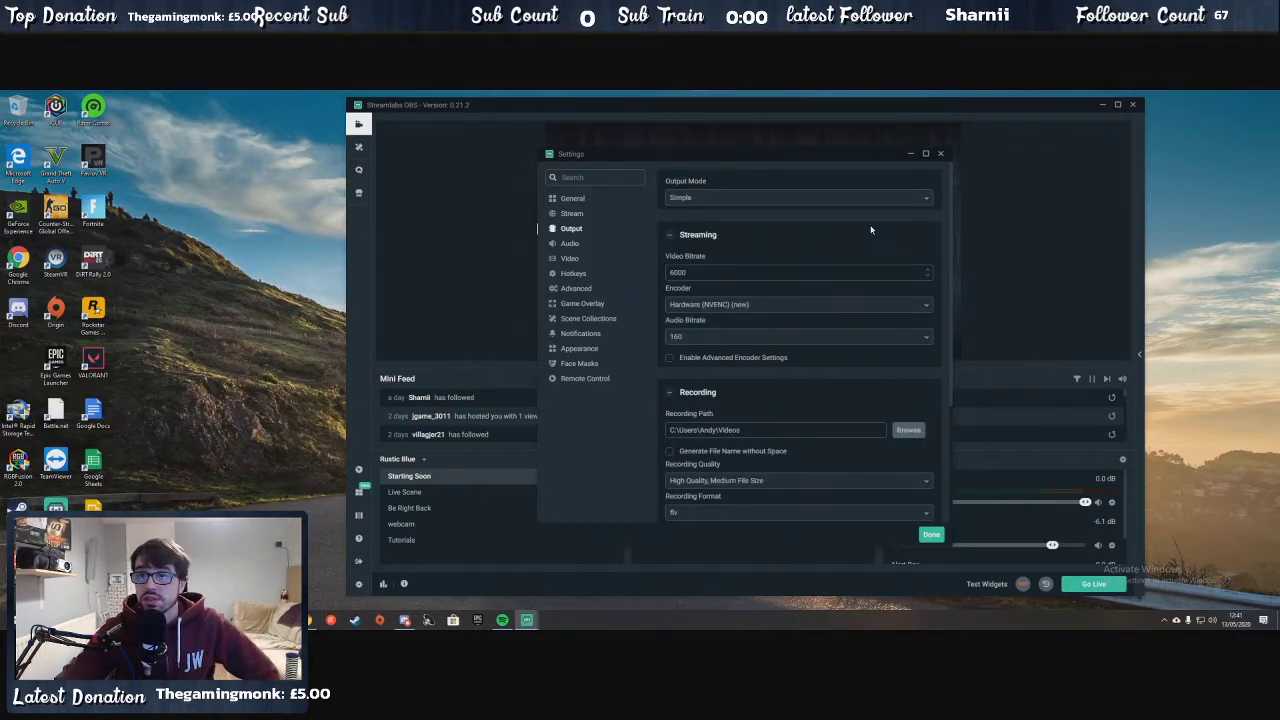
{"action": "left_click", "coordinate": [884, 198]}
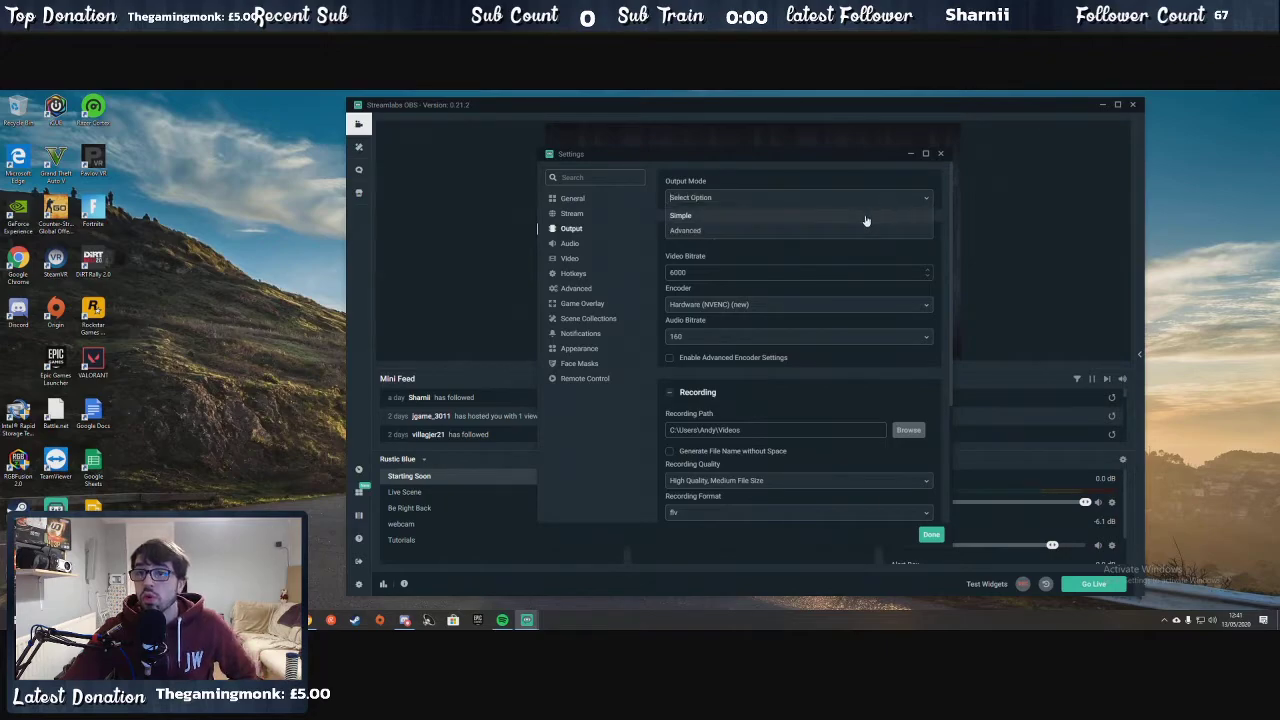
{"action": "left_click", "coordinate": [866, 216]}
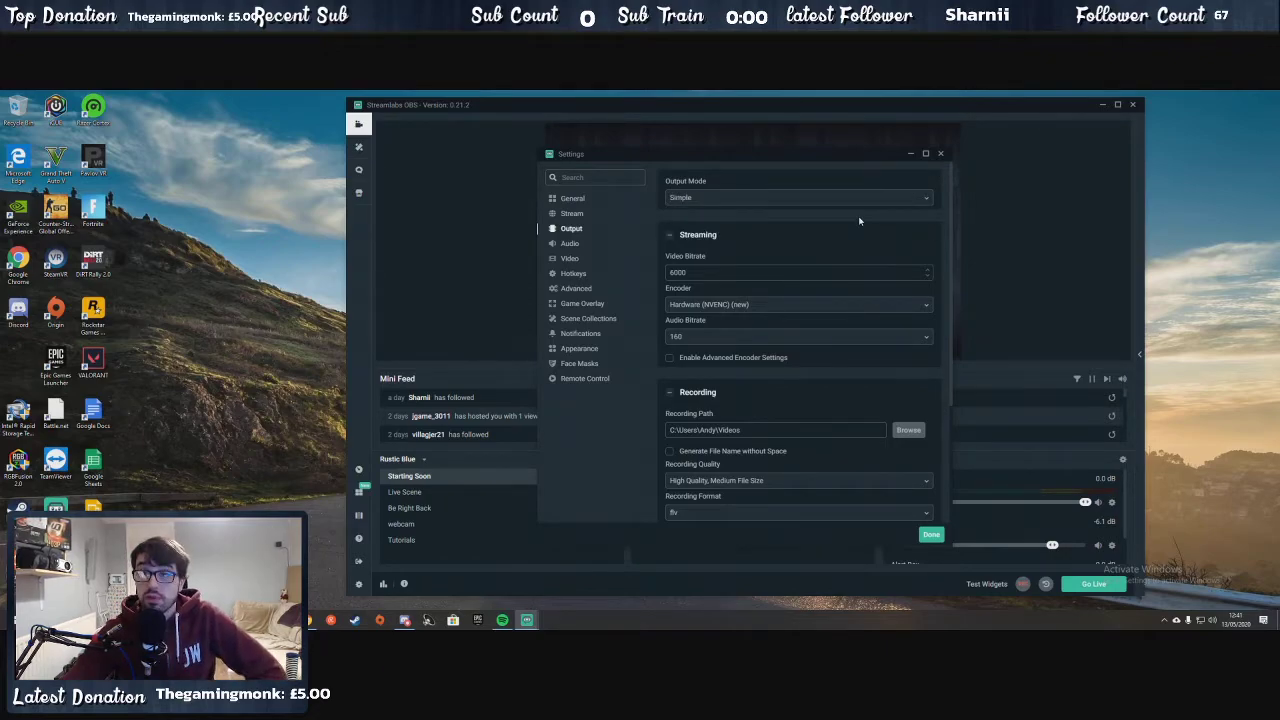
Review the encoder and audio bitrate choices available for streaming
{"action": "scroll", "coordinate": [856, 219], "scroll_direction": "down", "scroll_amount": 1}
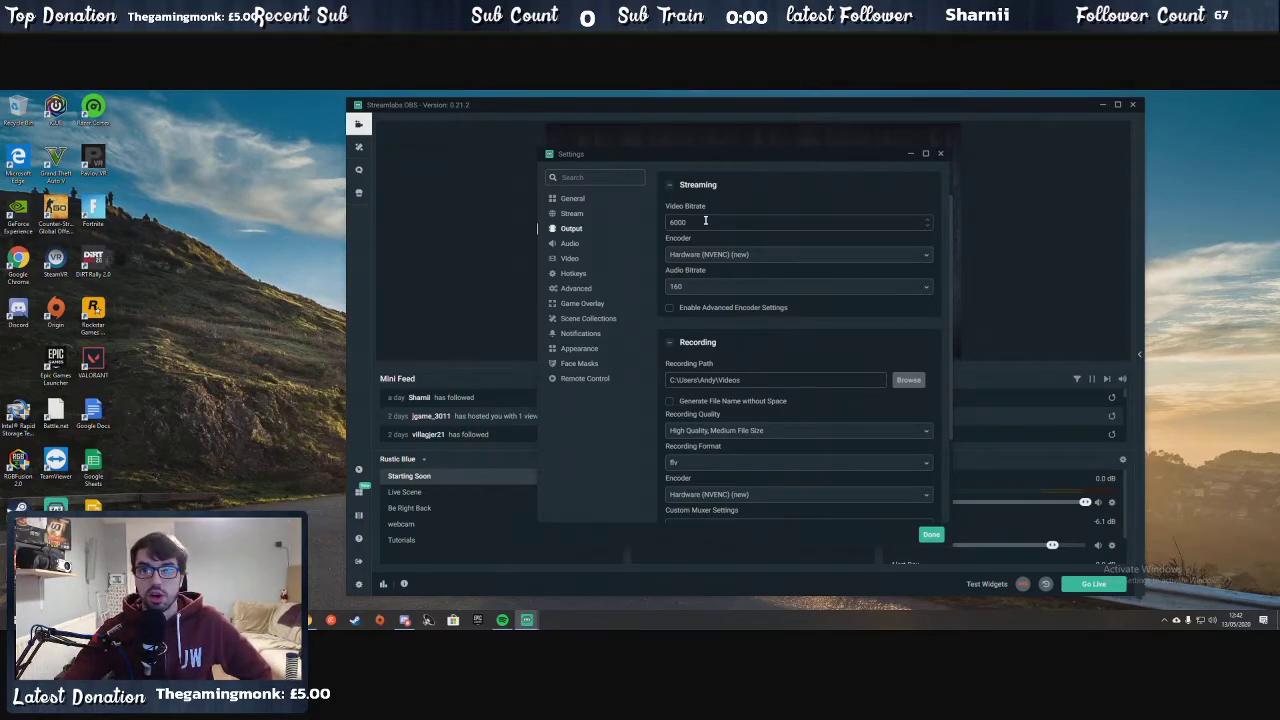
{"action": "left_click", "coordinate": [789, 257]}
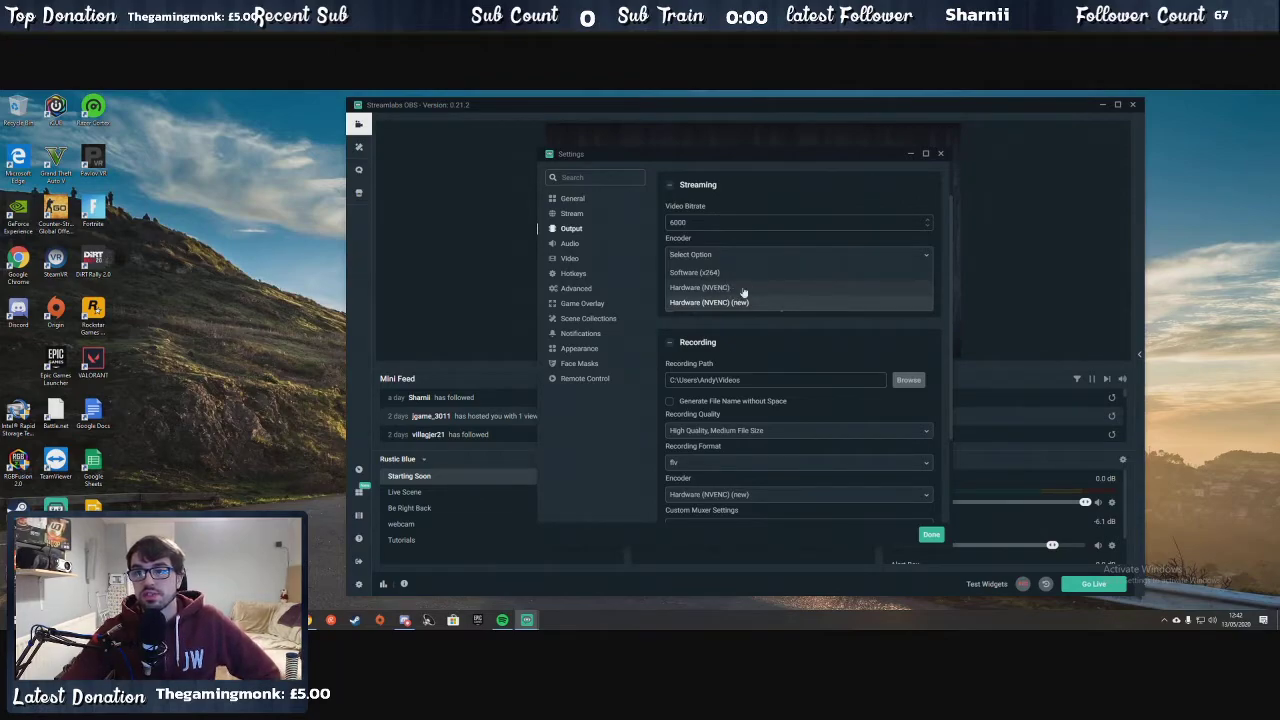
{"action": "left_click", "coordinate": [788, 341]}
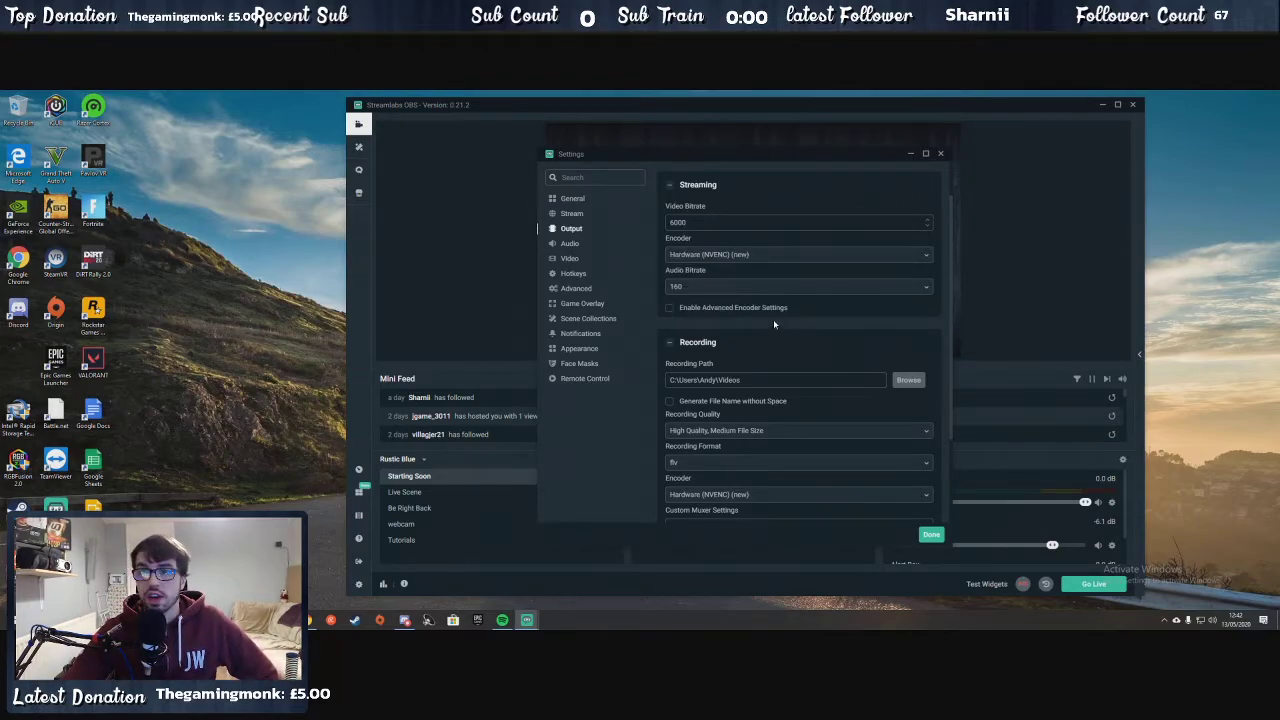
{"action": "left_click", "coordinate": [711, 290]}
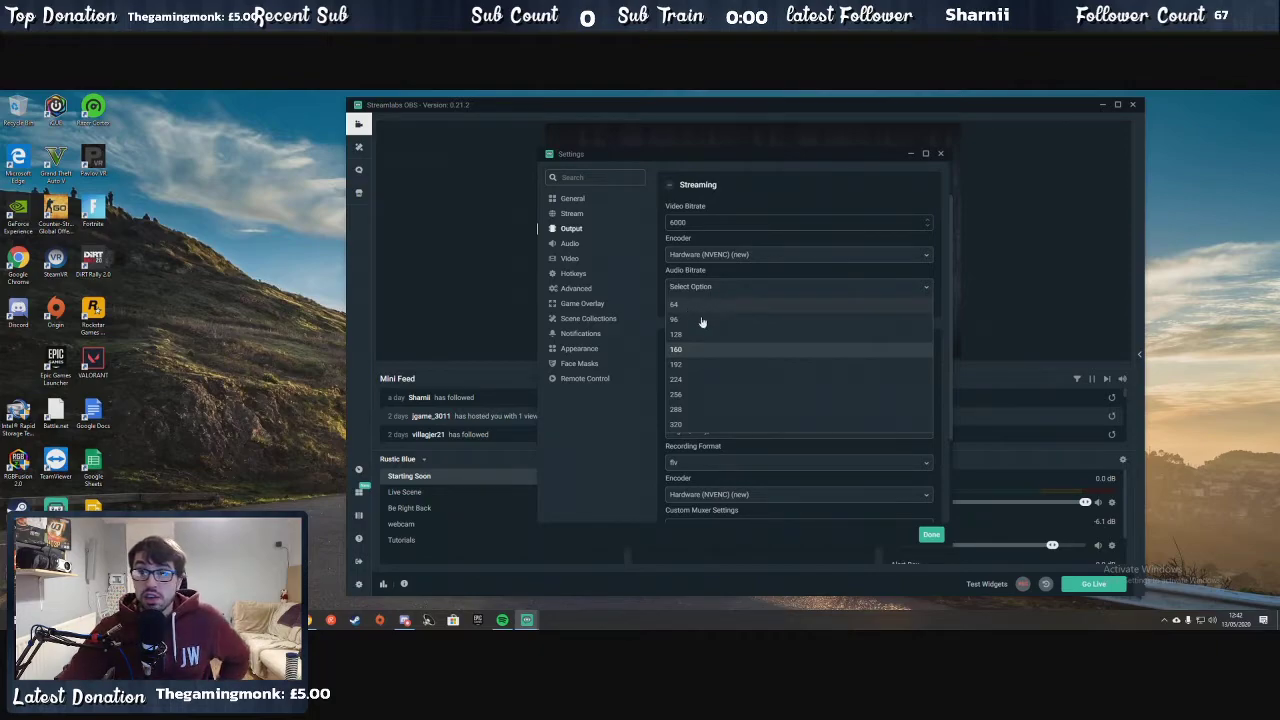
{"action": "left_click", "coordinate": [654, 279]}
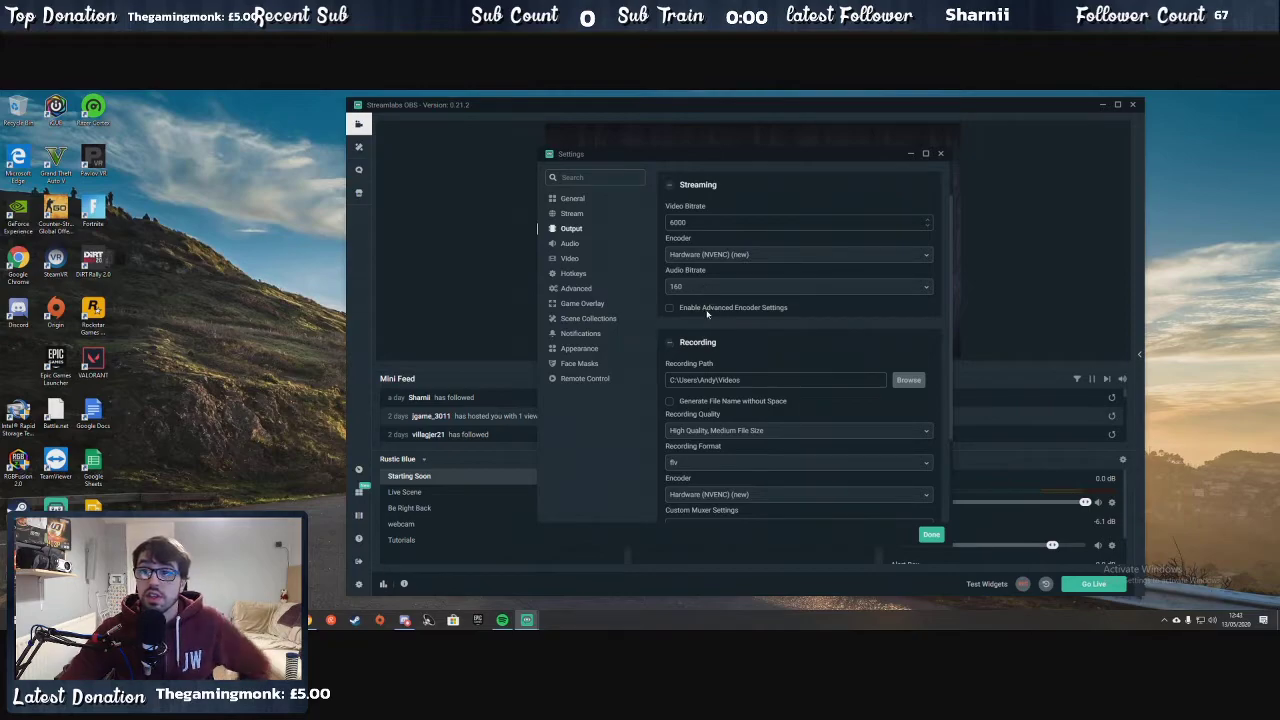
Set the recording quality to High Quality, Medium File Size and the recording format to mp4
{"action": "scroll", "coordinate": [810, 322], "scroll_direction": "down", "scroll_amount": 3}
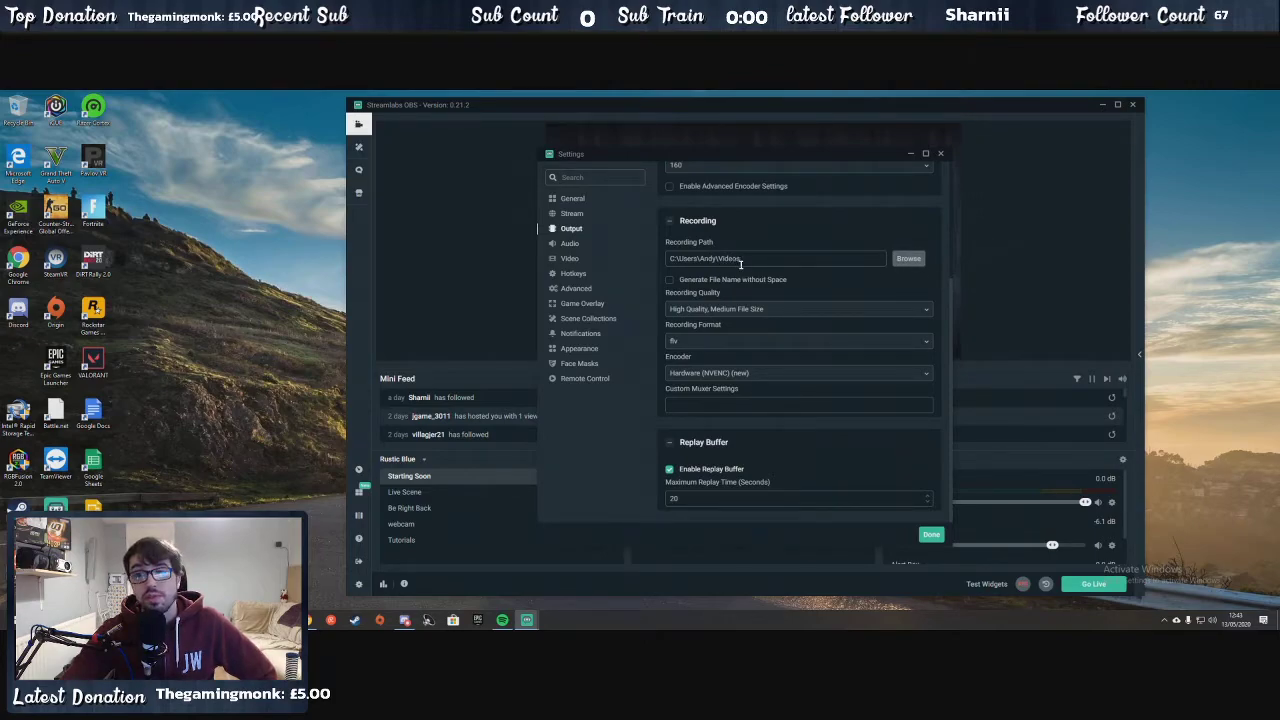
{"action": "left_click", "coordinate": [733, 314]}
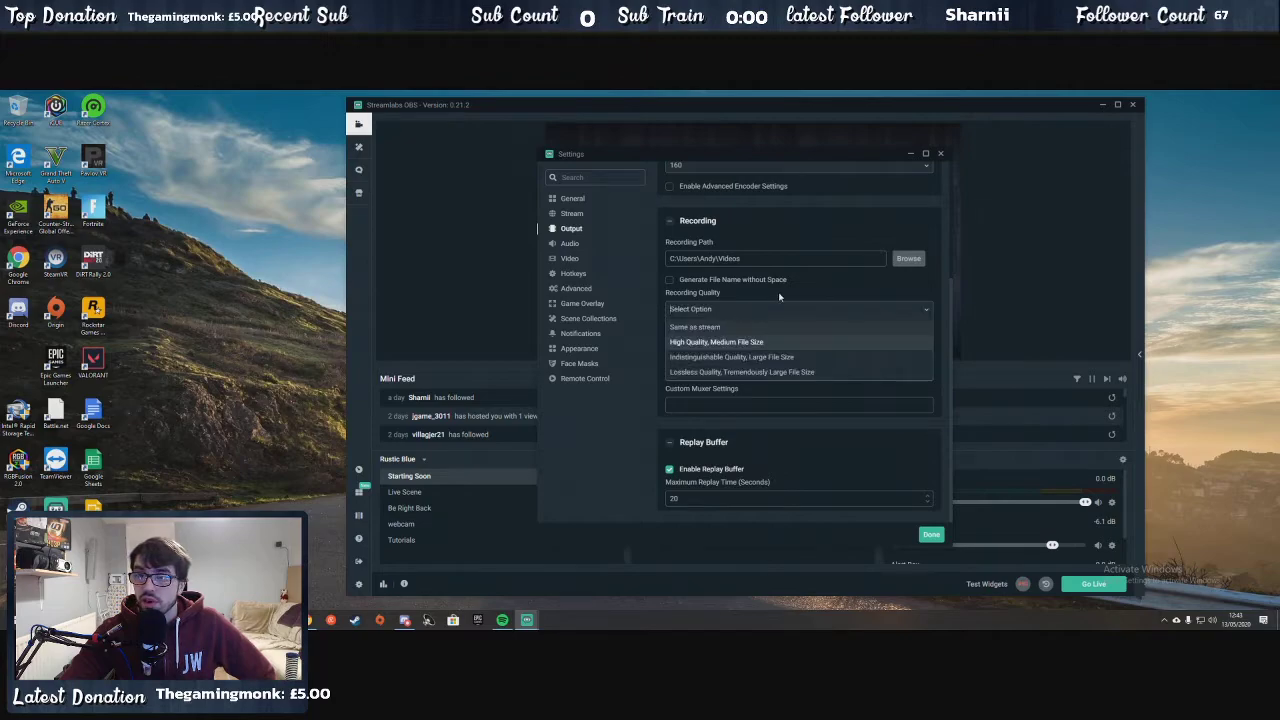
{"action": "left_click", "coordinate": [745, 341]}
{"action": "left_click", "coordinate": [741, 343]}
{"action": "left_click", "coordinate": [716, 374]}
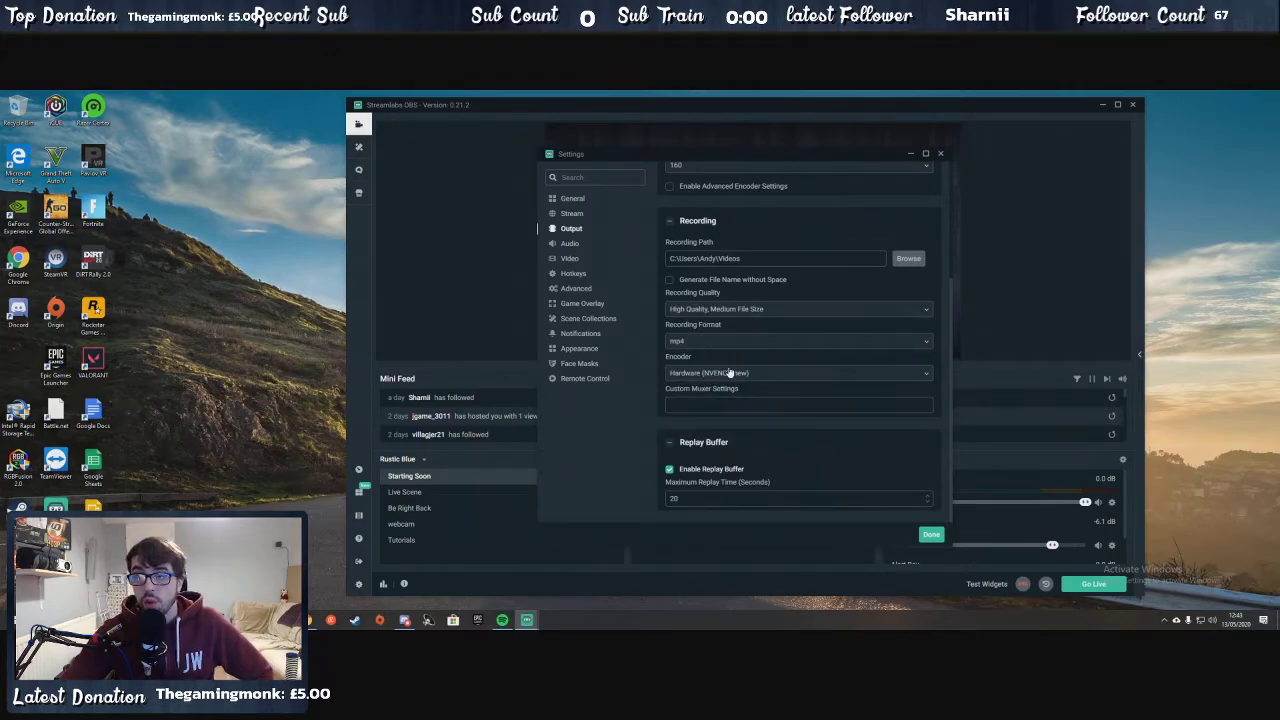
Review the encoder choices available for recording
{"action": "left_click", "coordinate": [744, 373]}
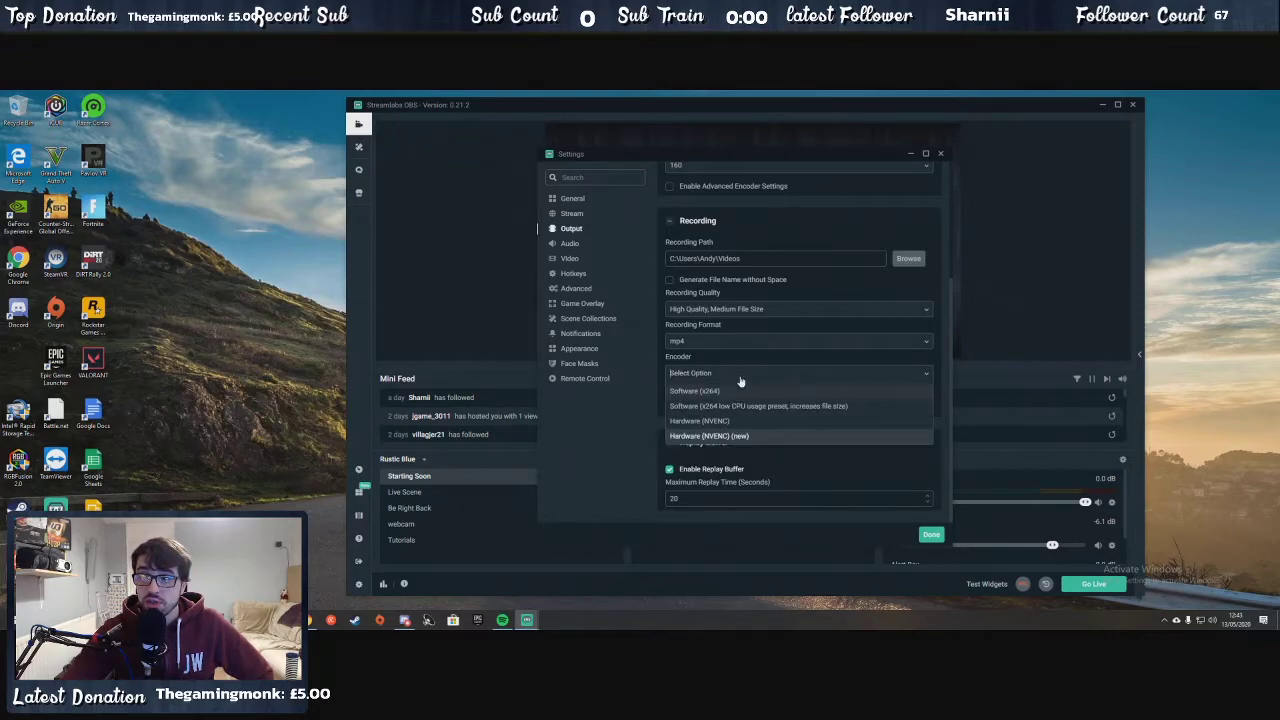
{"action": "left_click", "coordinate": [743, 361]}
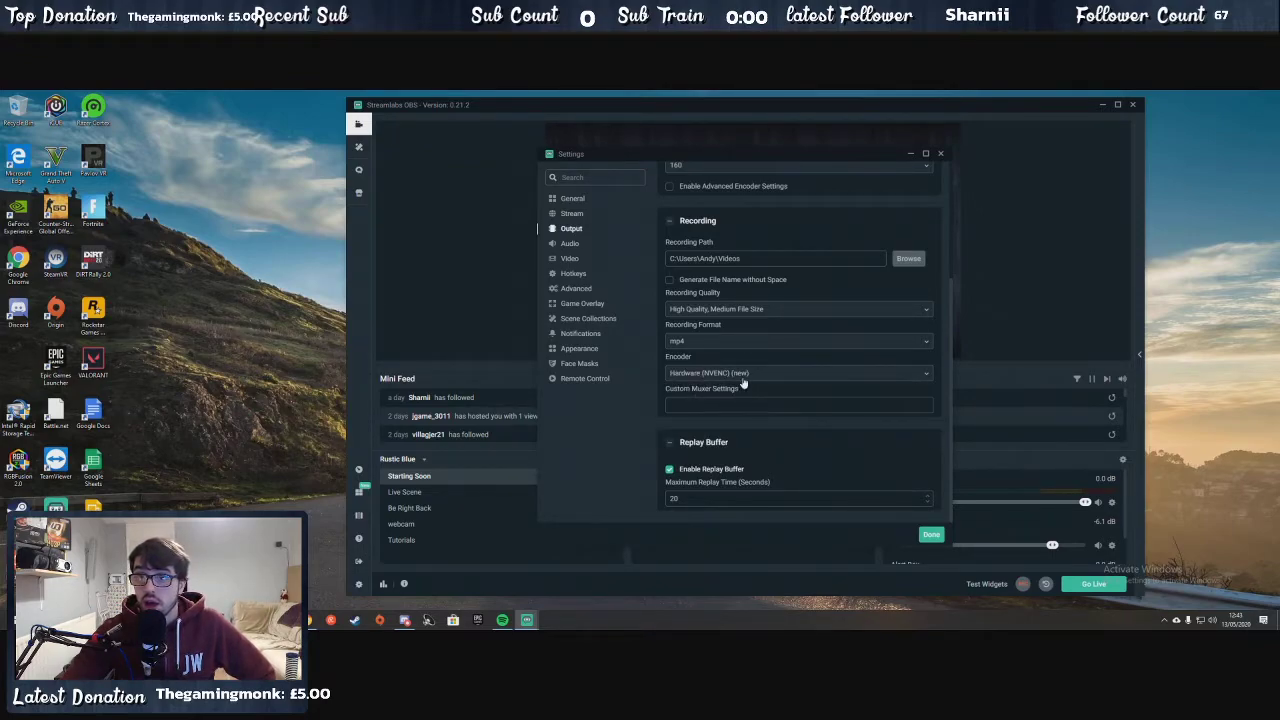
{"action": "left_click", "coordinate": [742, 380]}
{"action": "left_click", "coordinate": [740, 373]}
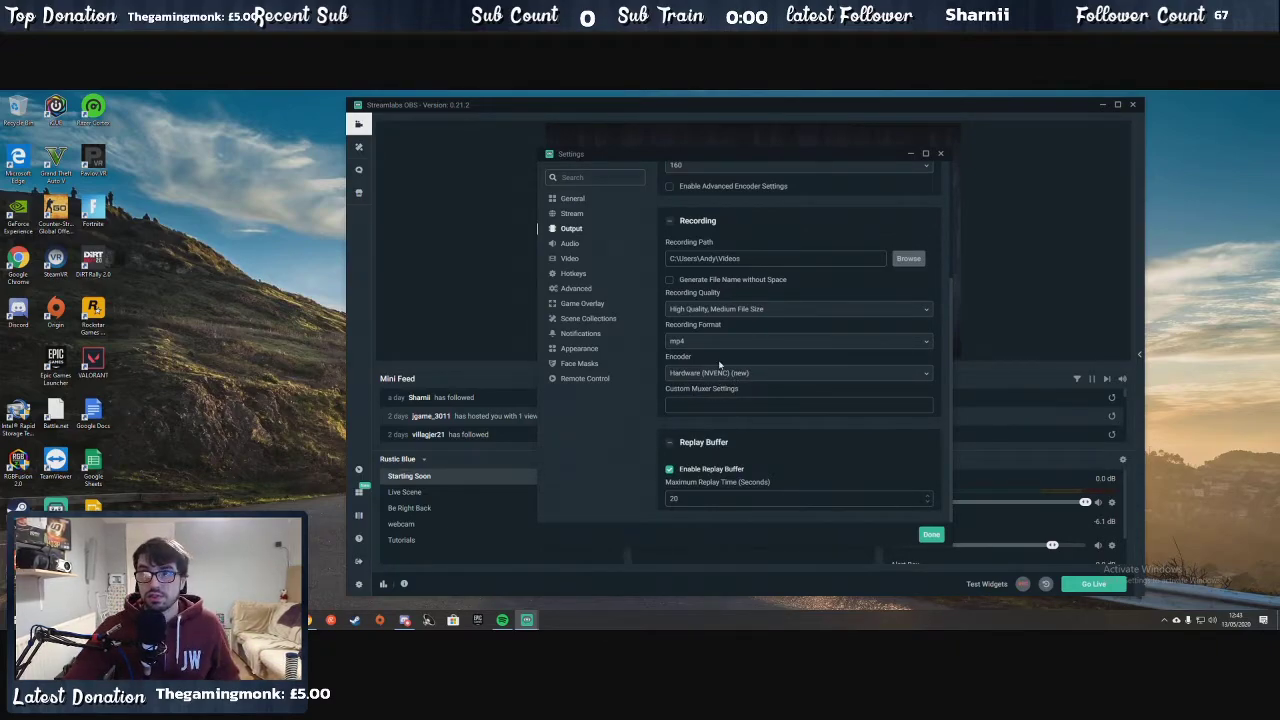
Set the audio sample rate to 44.1khz and review the available channel layouts in the Audio settings
{"action": "left_click", "coordinate": [574, 246]}
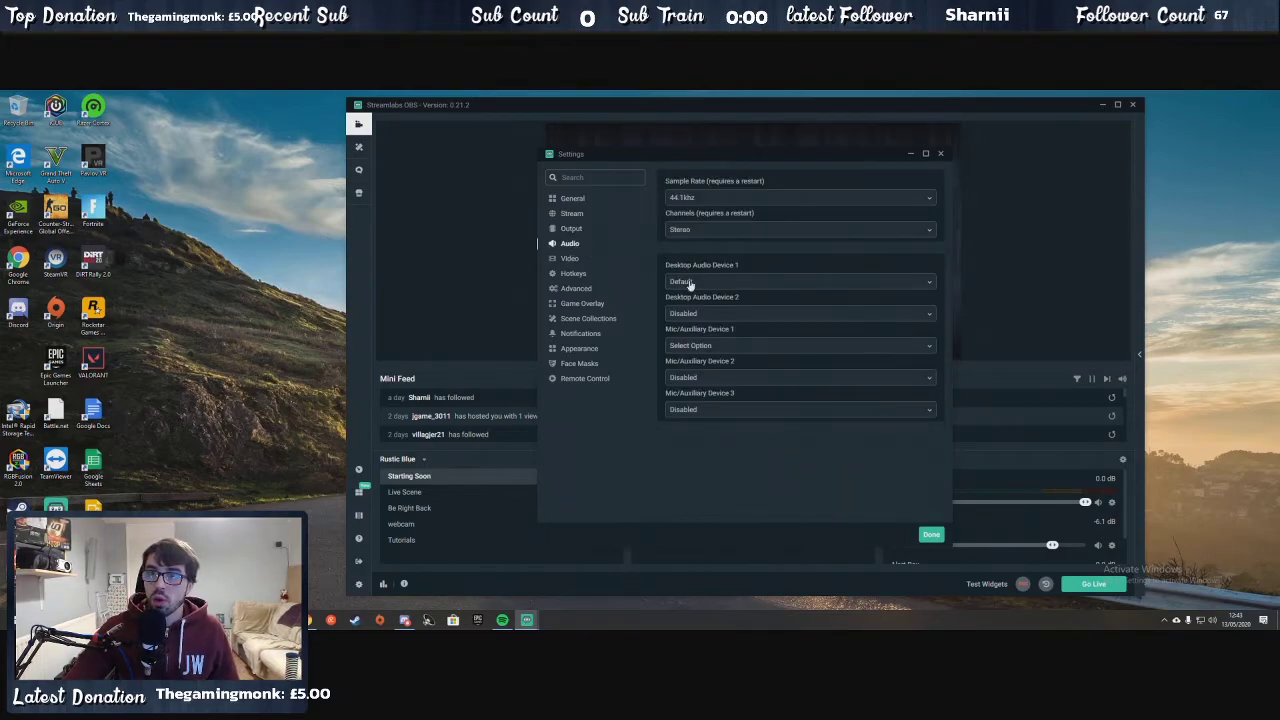
{"action": "left_click", "coordinate": [826, 199]}
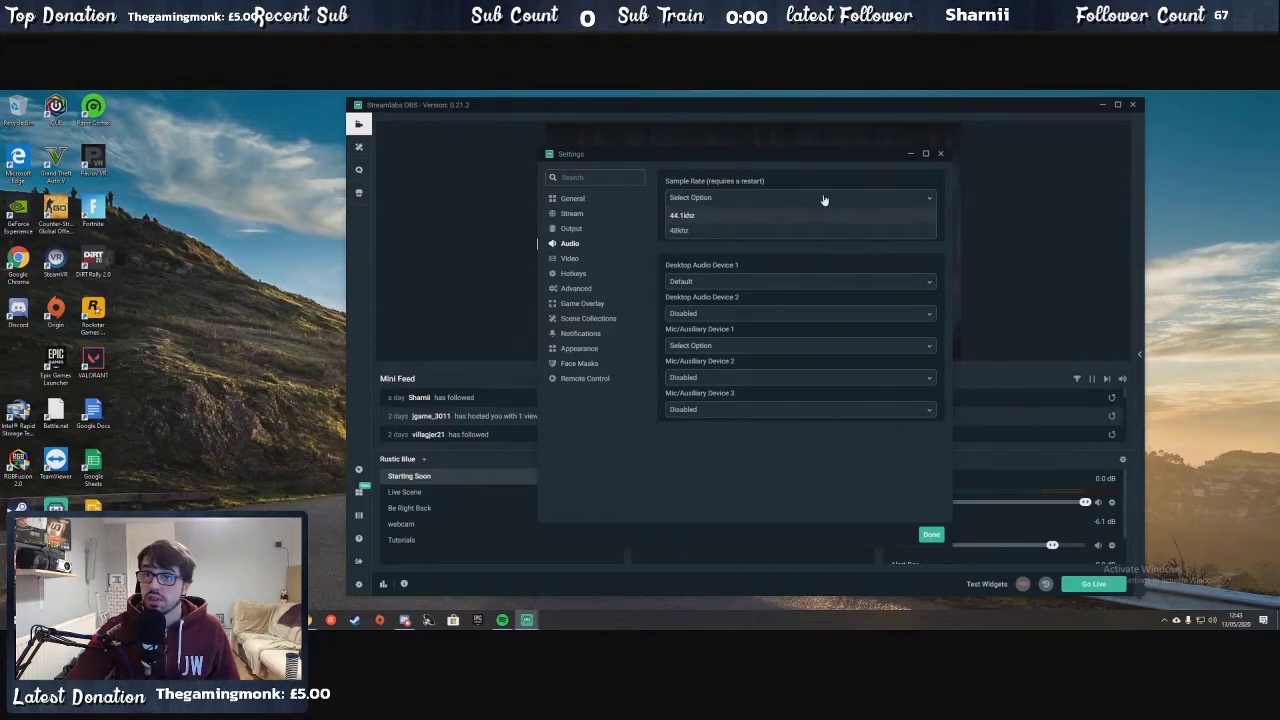
{"action": "left_click", "coordinate": [850, 214]}
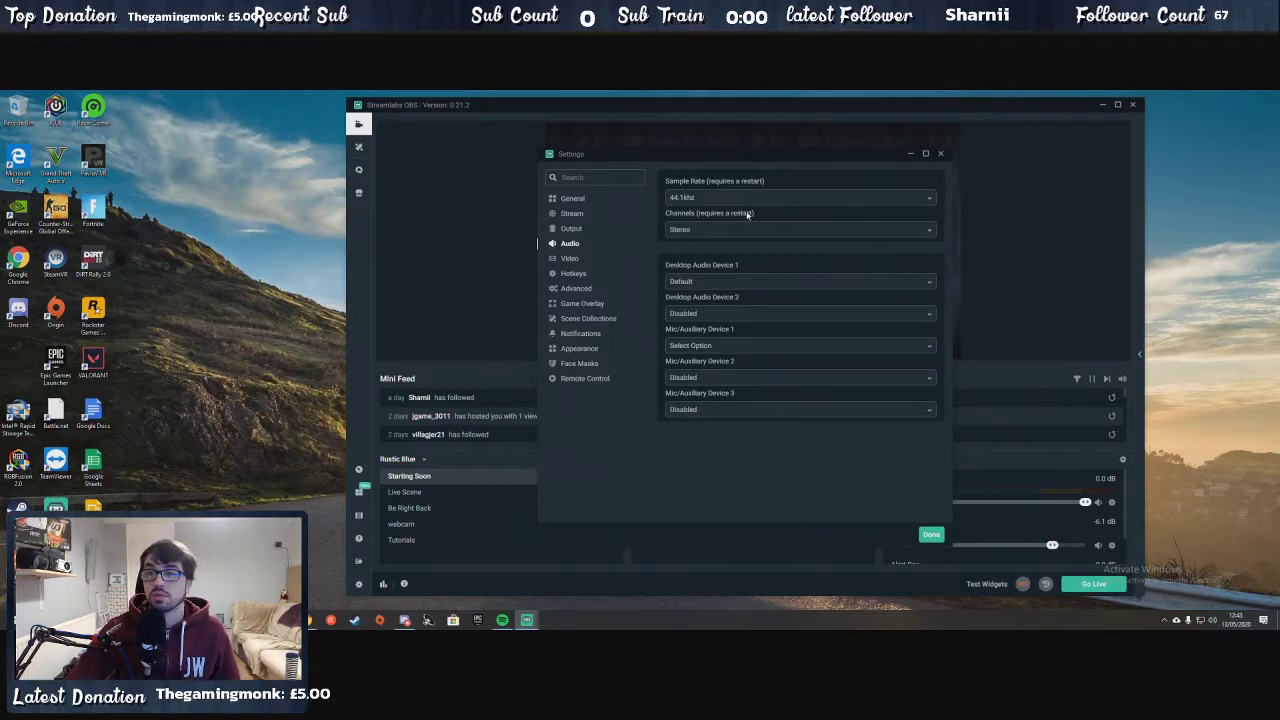
{"action": "left_click", "coordinate": [747, 229]}
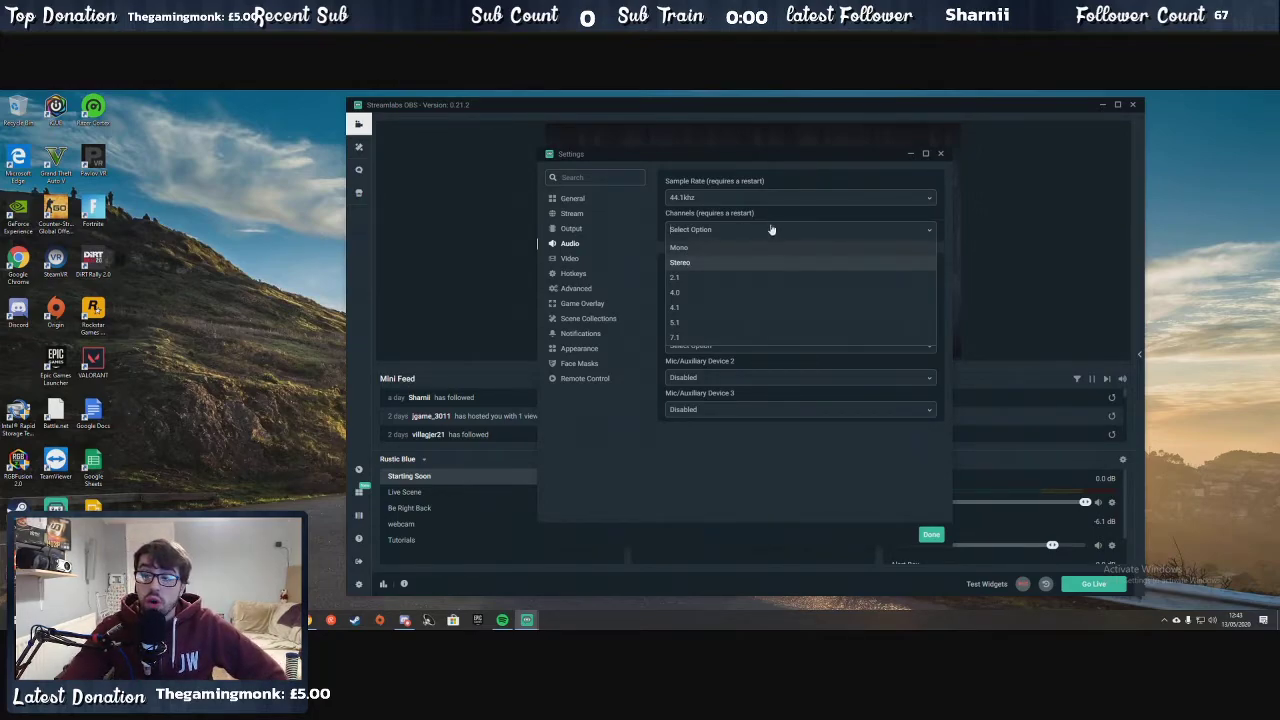
{"action": "left_click", "coordinate": [875, 210]}
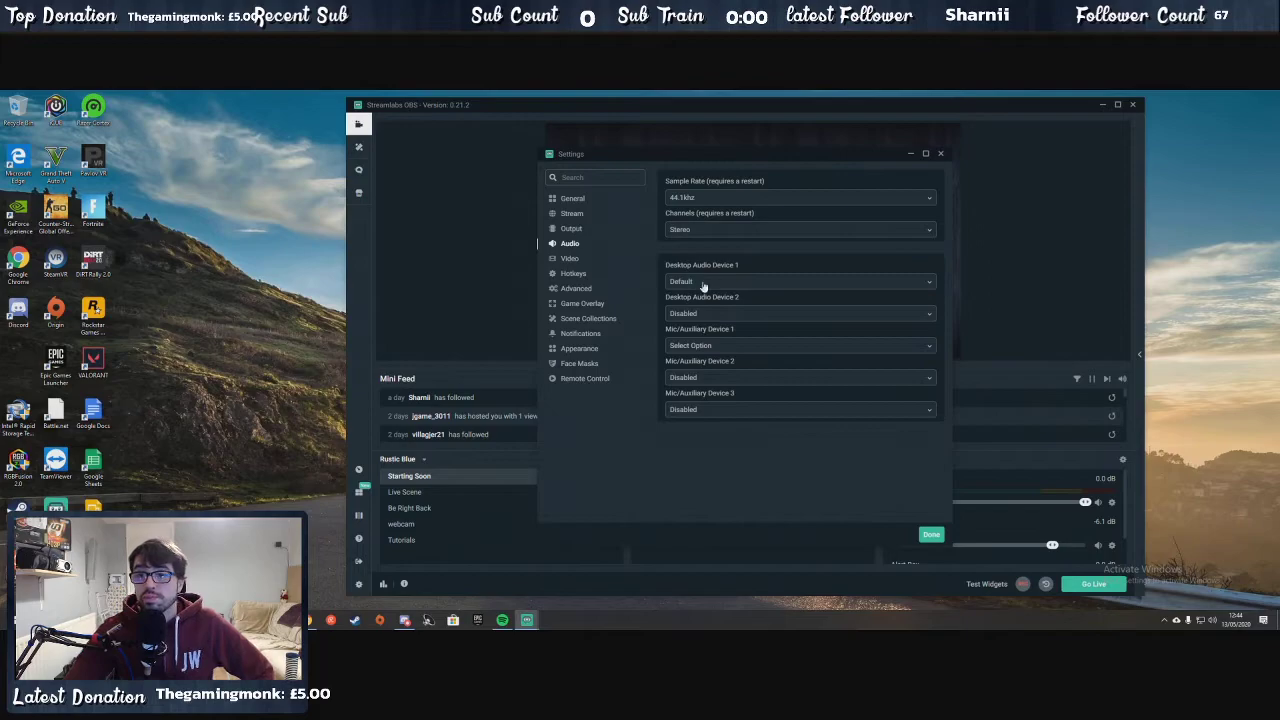
Set Mic/Auxiliary Device 1 to Mic in at rear panel (Pink) (Realtek High Definition Audio) and review the choices for Mic/Auxiliary Device 2
{"action": "left_click", "coordinate": [704, 347]}
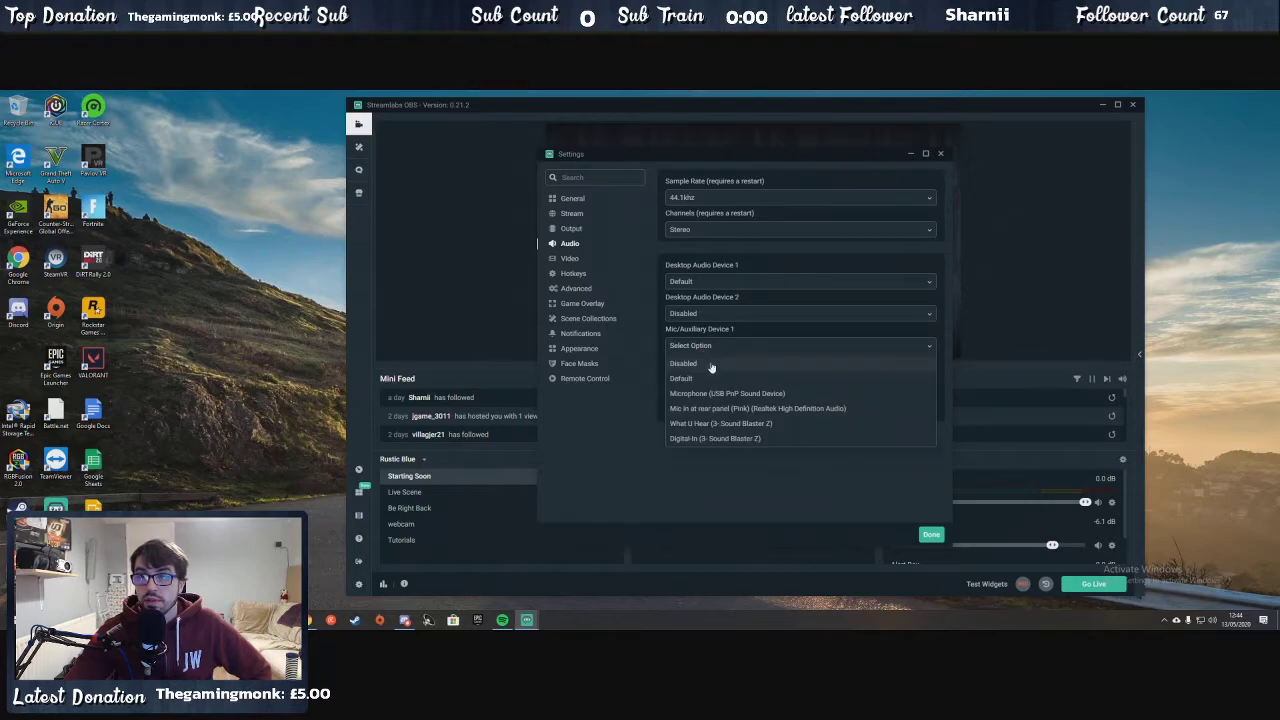
{"action": "left_click", "coordinate": [740, 410]}
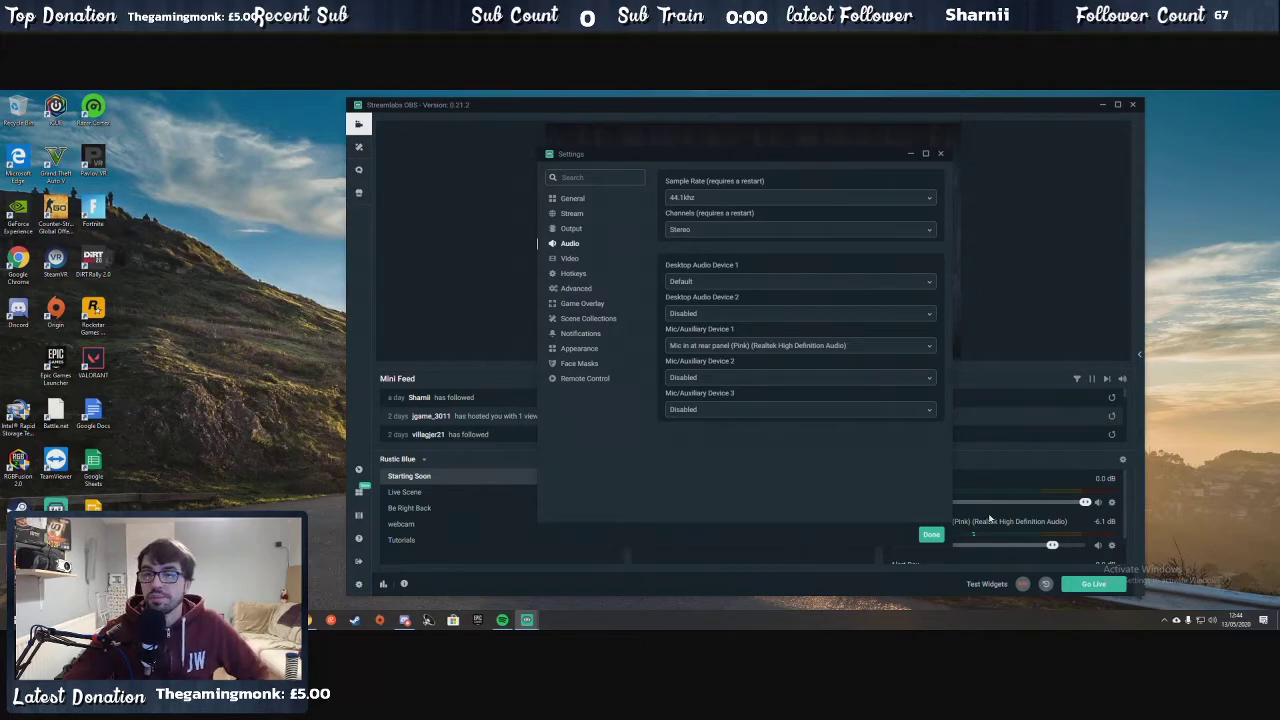
{"action": "left_click", "coordinate": [847, 352]}
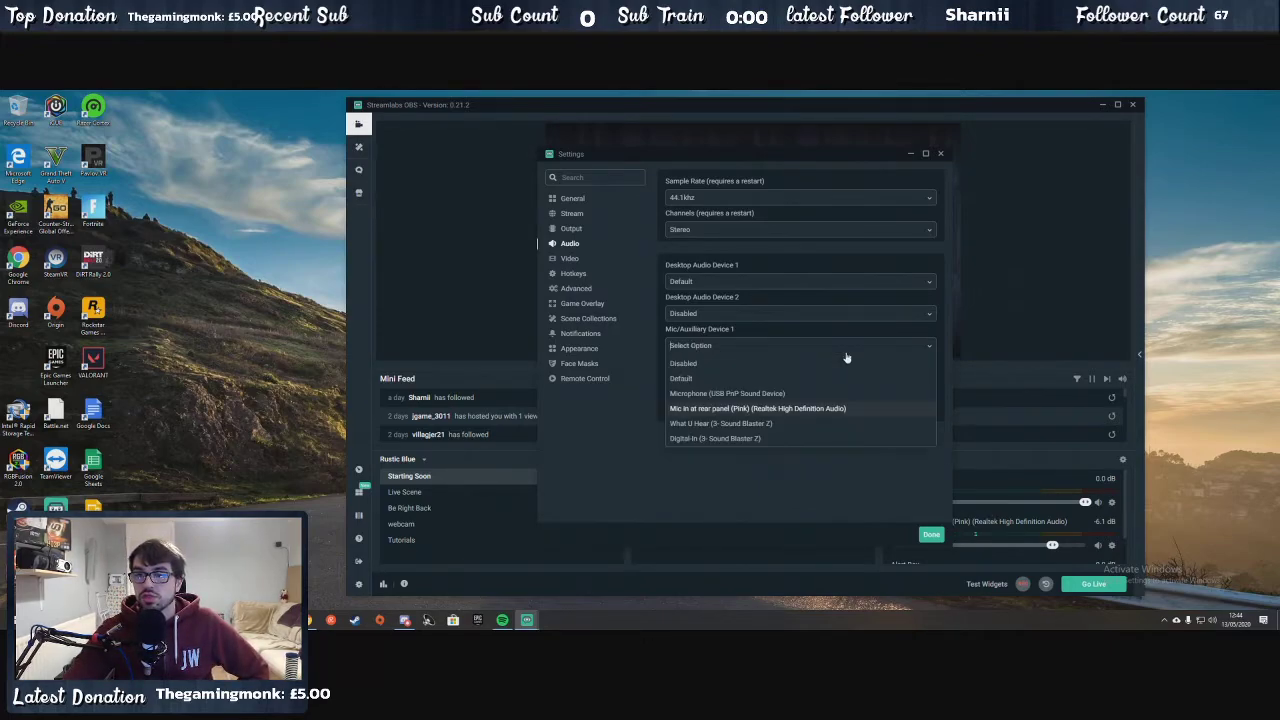
{"action": "left_click", "coordinate": [848, 348]}
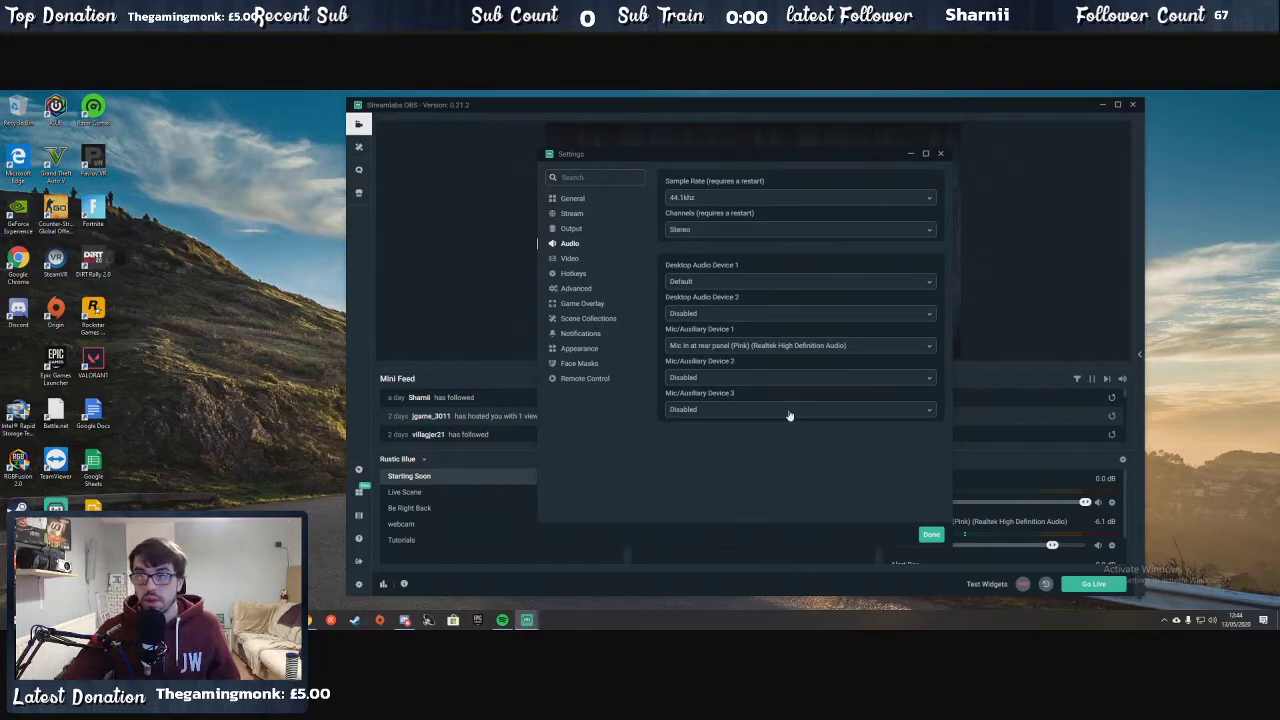
{"action": "left_click", "coordinate": [730, 378]}
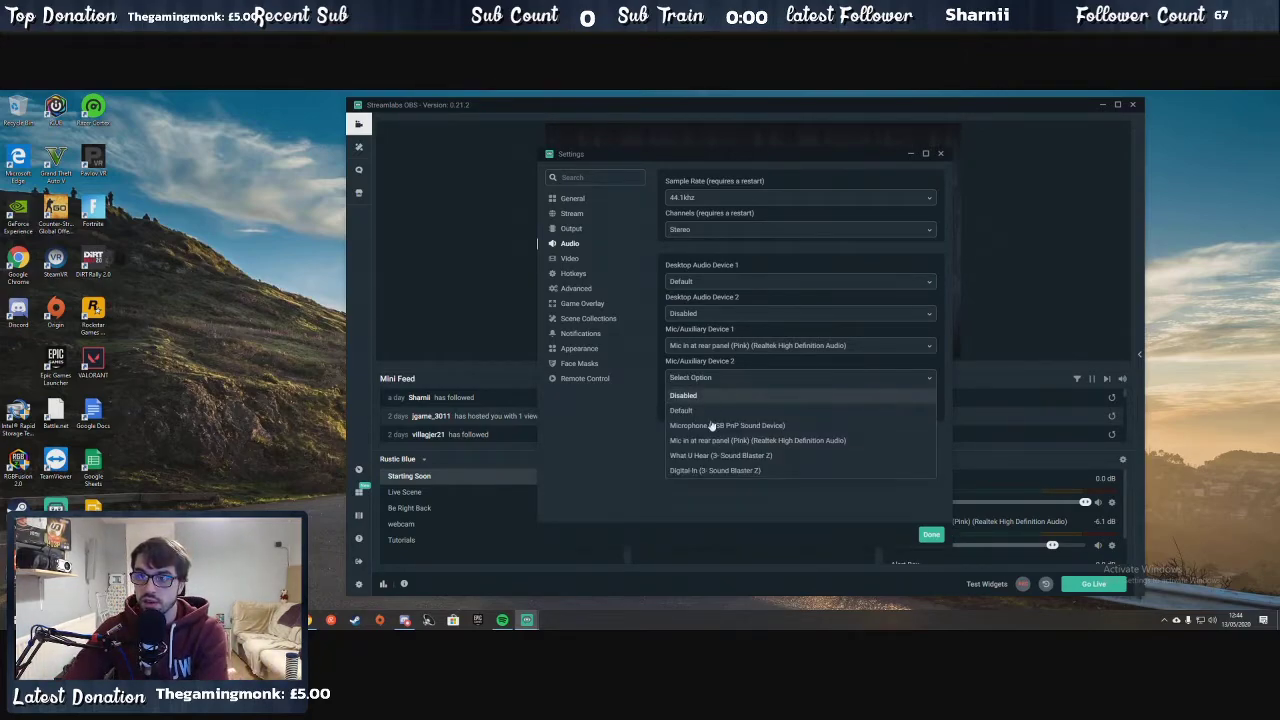
{"action": "left_click", "coordinate": [753, 367]}
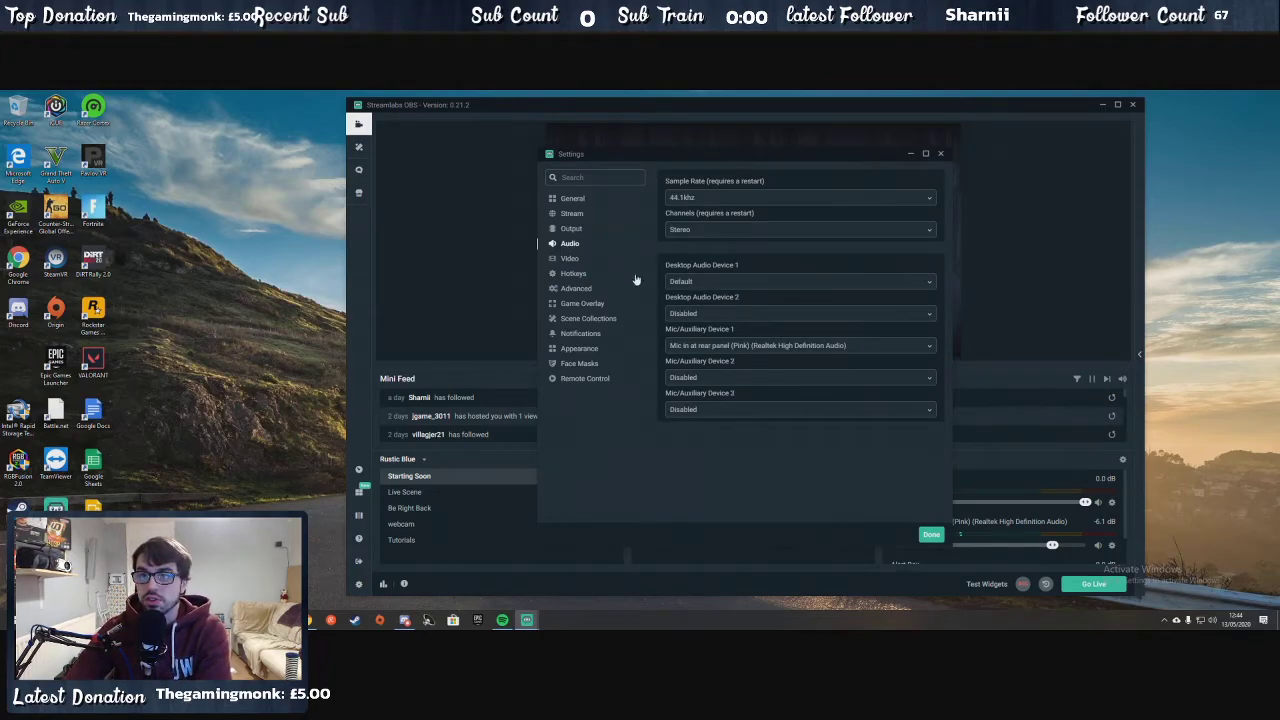
Set both the base canvas resolution and the output scaled resolution to 2560x1080 in the Video settings
{"action": "left_click", "coordinate": [571, 261]}
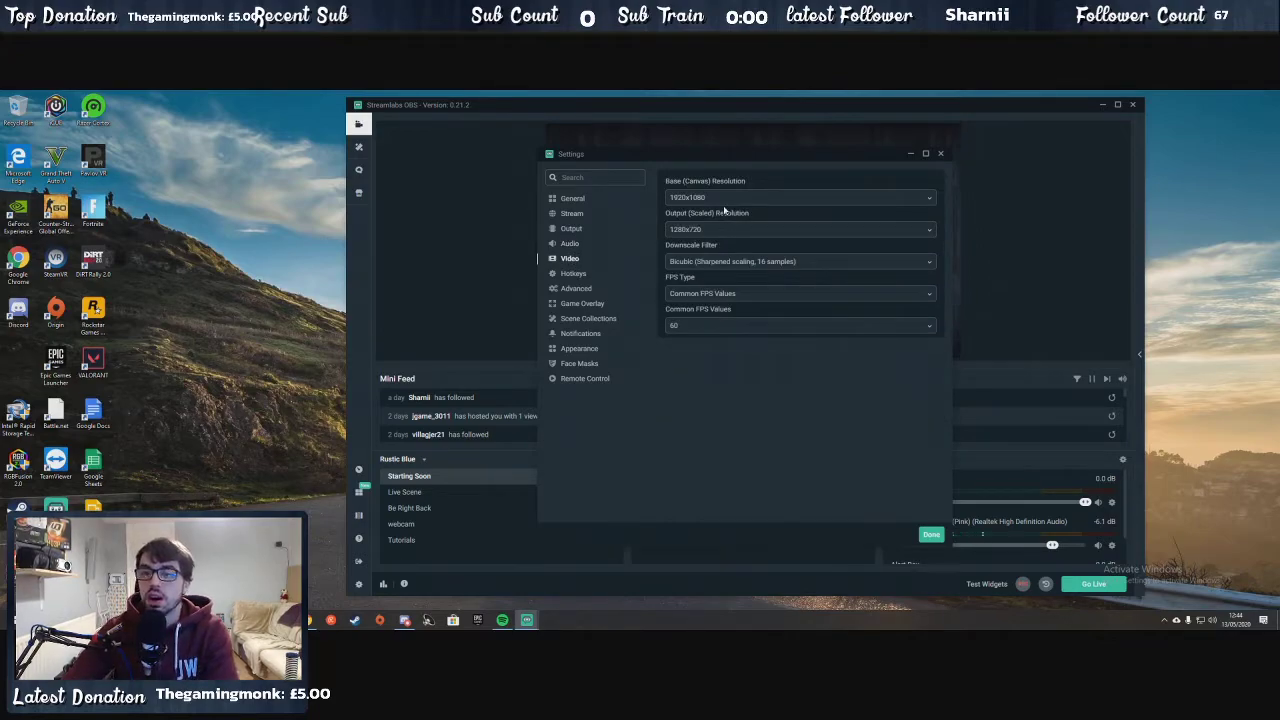
{"action": "left_click", "coordinate": [738, 200]}
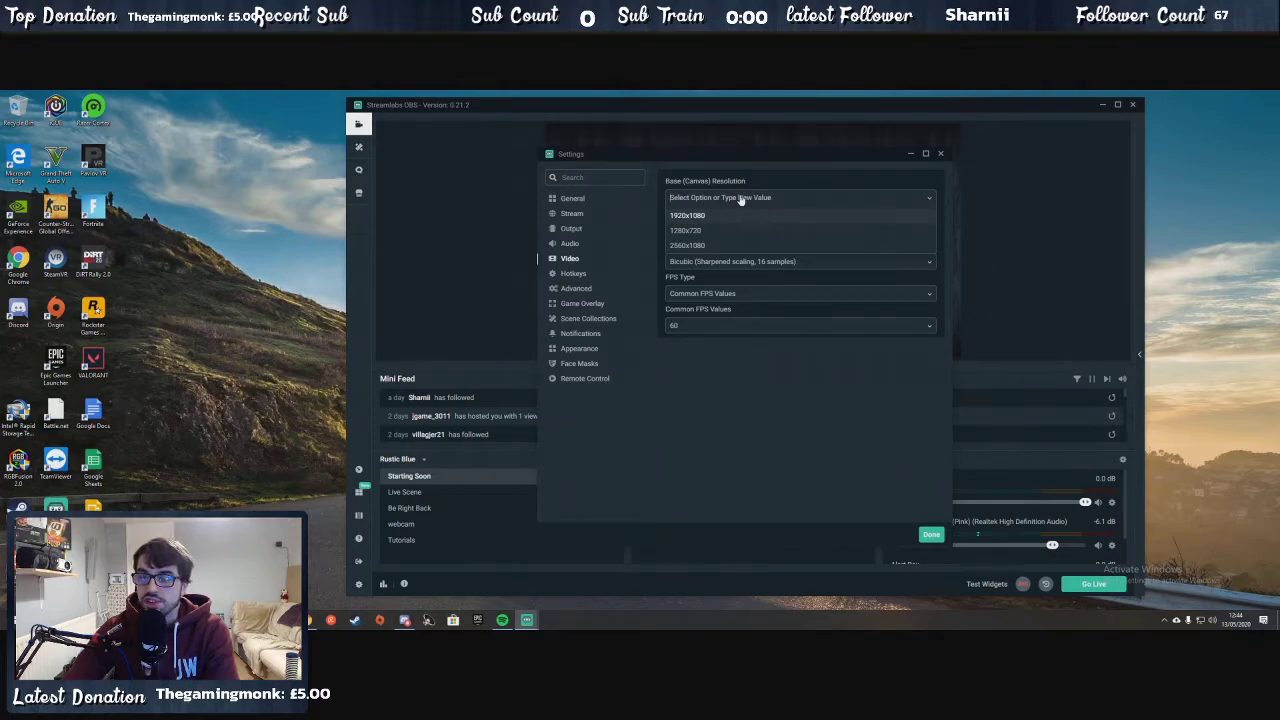
{"action": "left_click", "coordinate": [725, 246]}
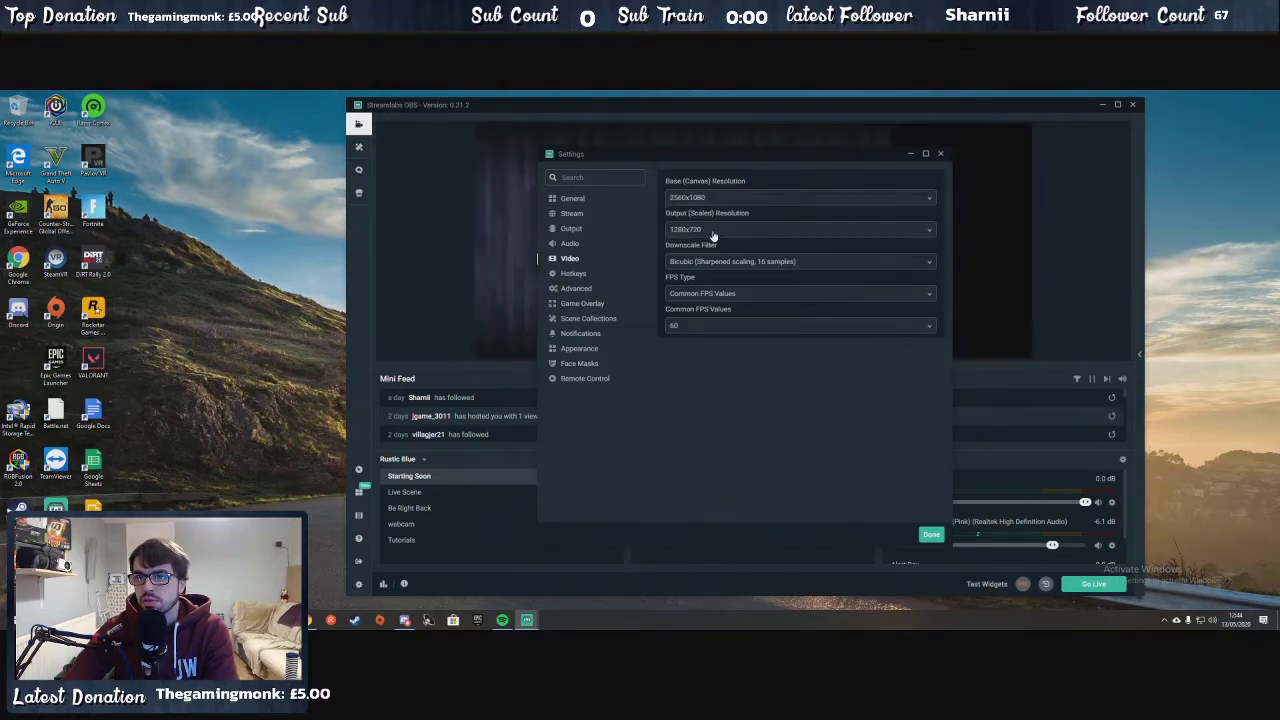
{"action": "left_click", "coordinate": [865, 236]}
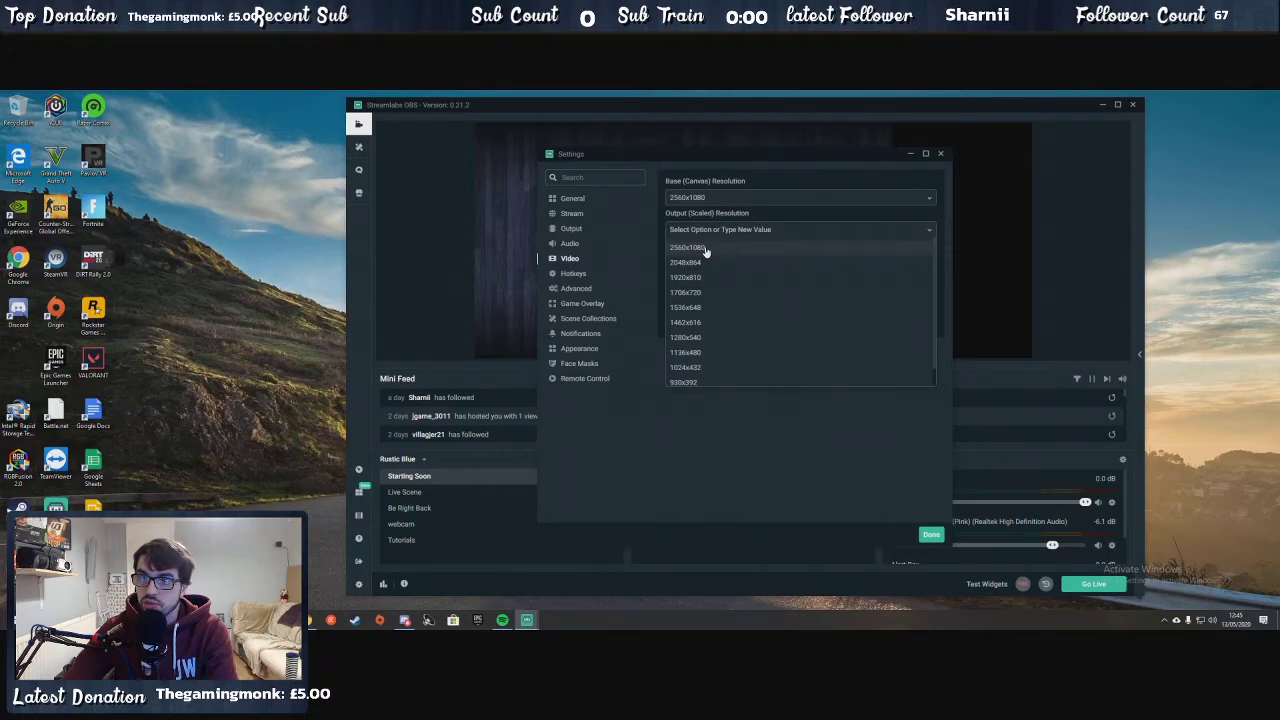
{"action": "left_click", "coordinate": [705, 250]}
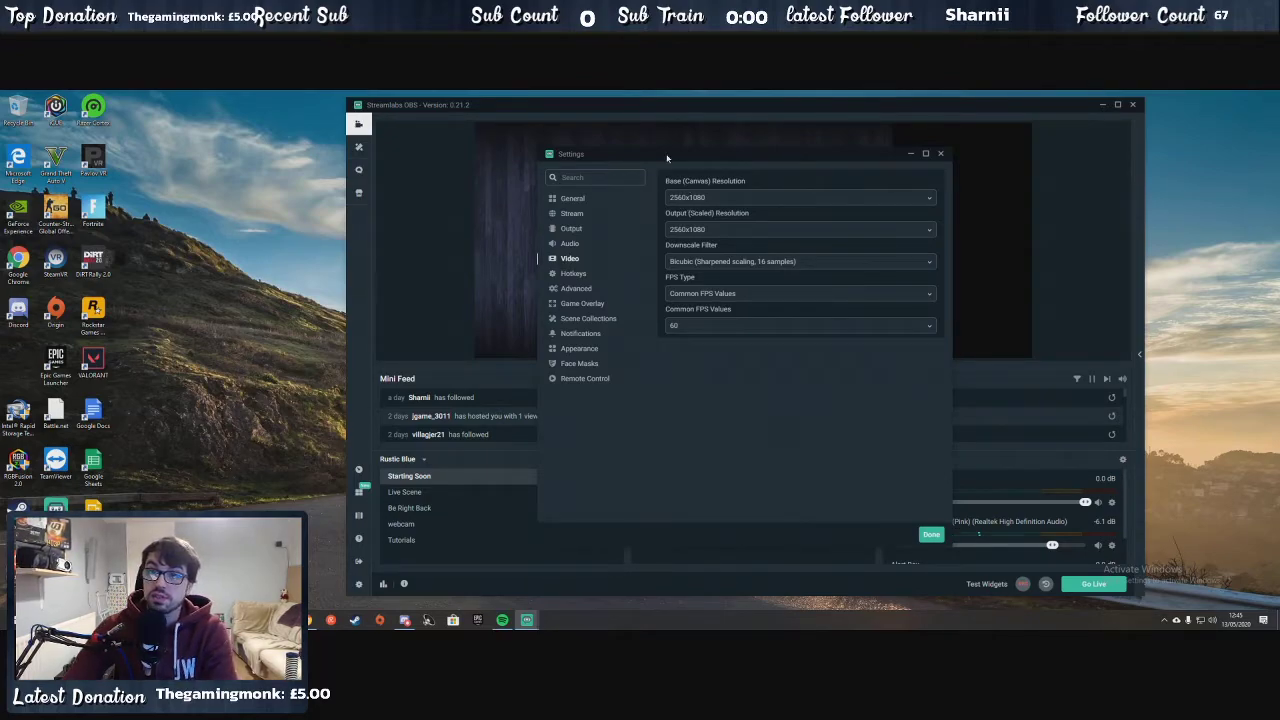
Review the output scaled resolutions available for the chosen canvas size
{"action": "left_click", "coordinate": [712, 231]}
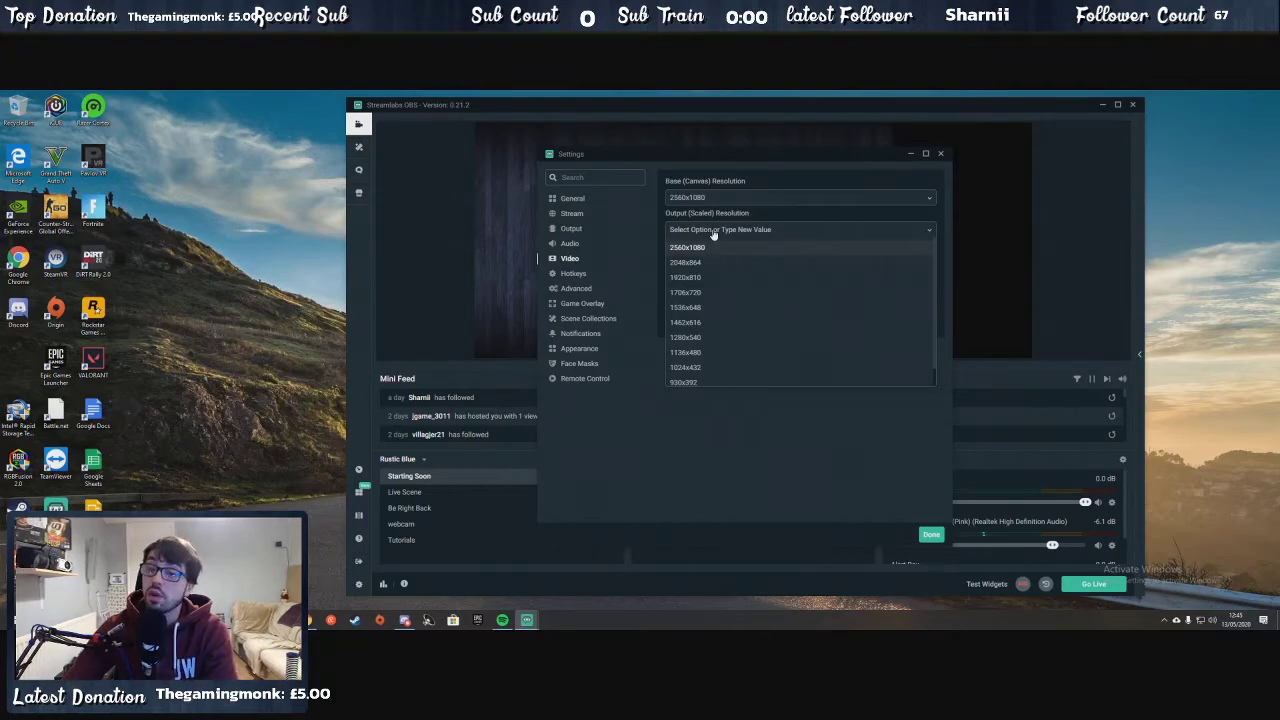
{"action": "left_click", "coordinate": [713, 222]}
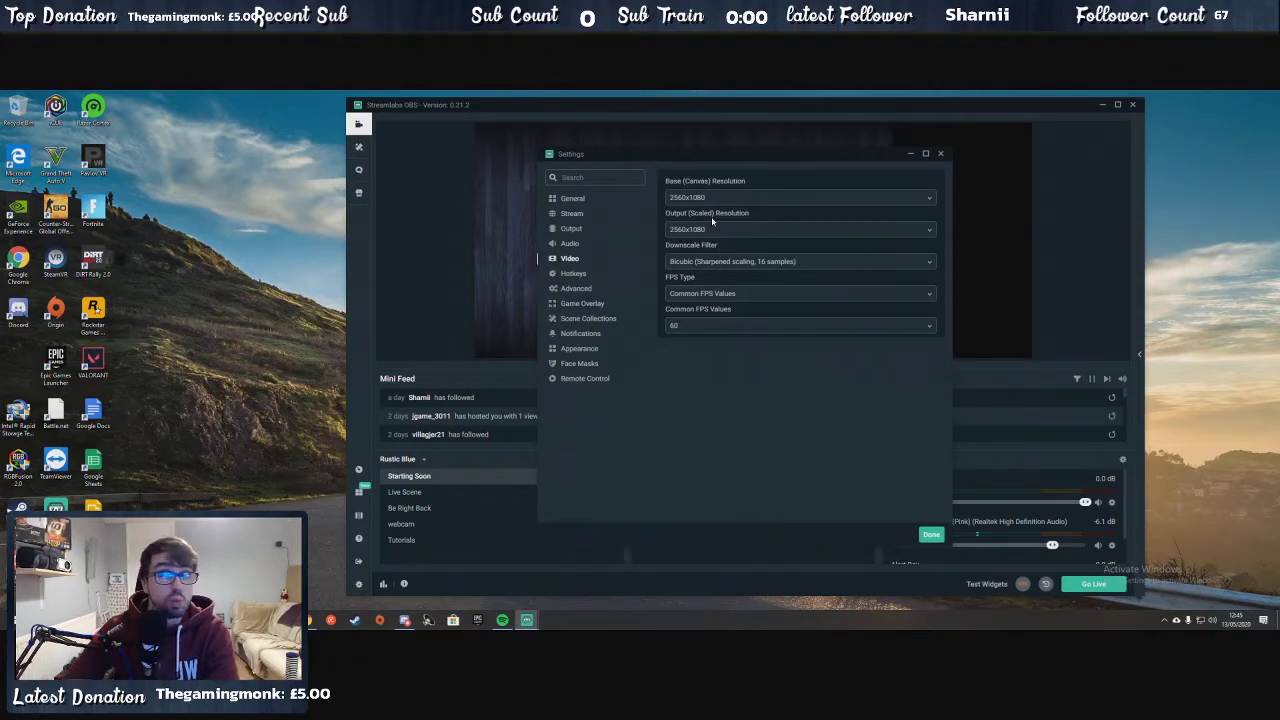
{"action": "left_click", "coordinate": [724, 235]}
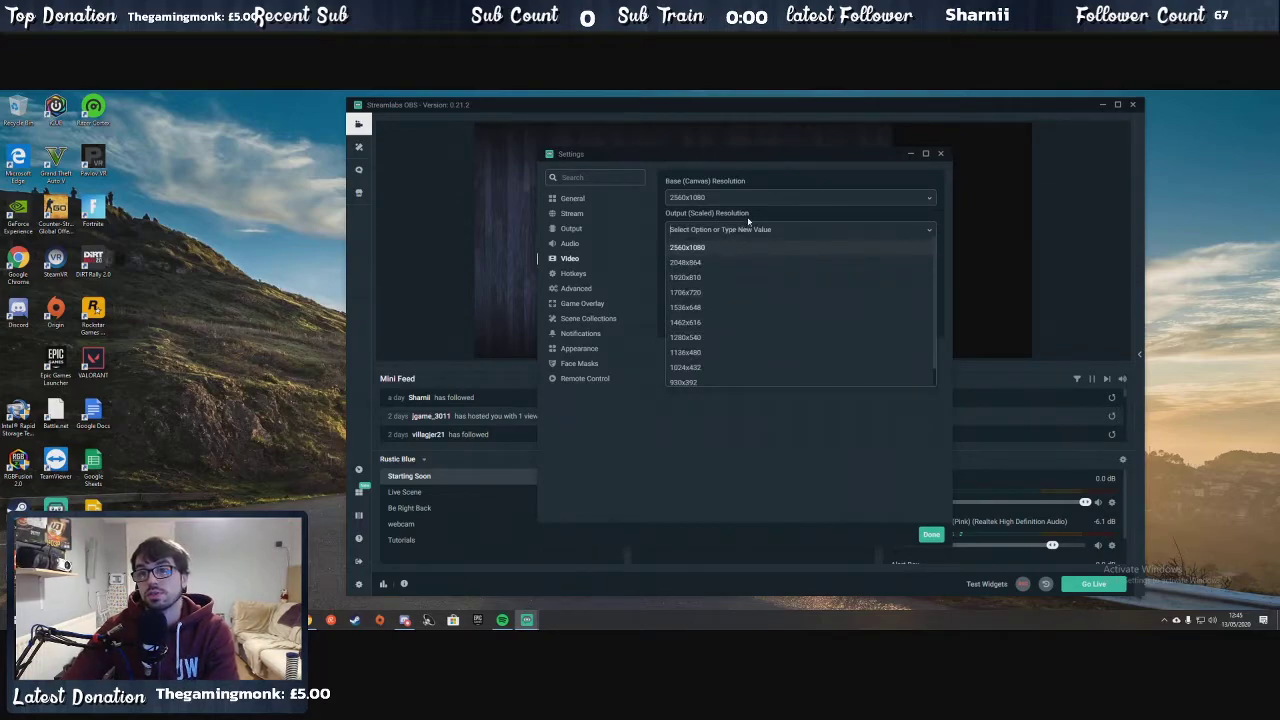
{"action": "left_click", "coordinate": [745, 222]}
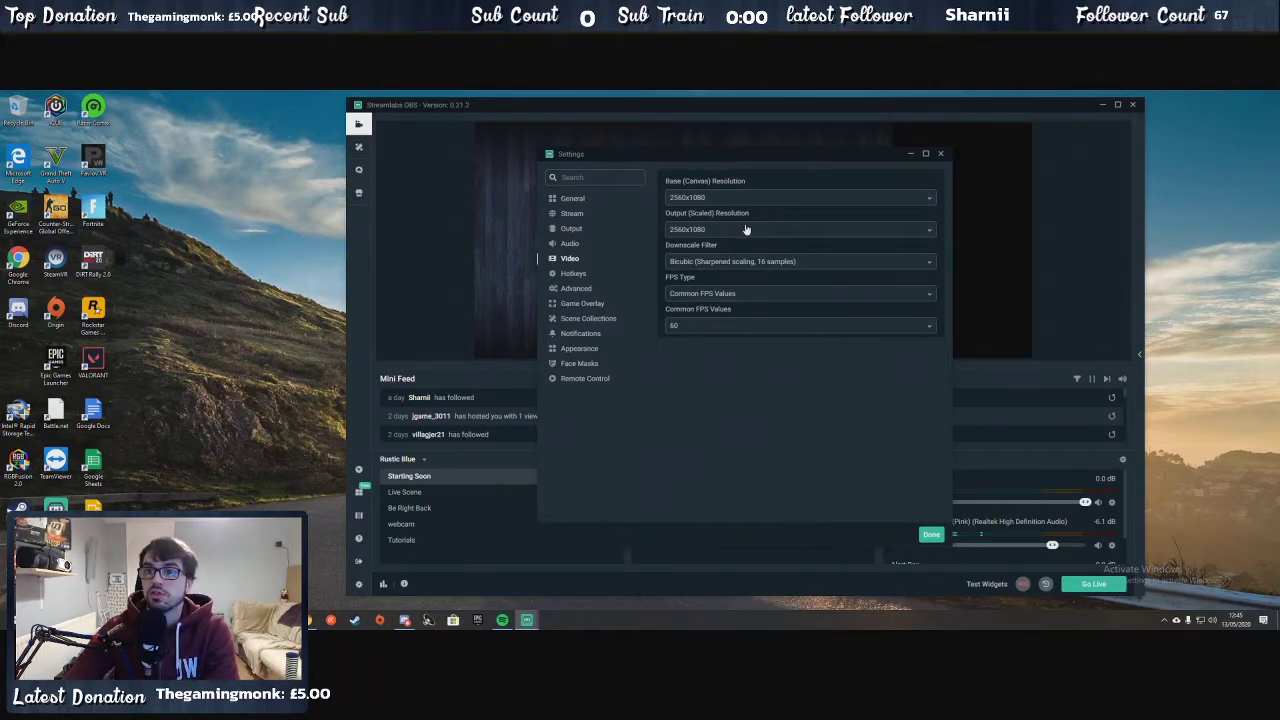
{"action": "left_click", "coordinate": [745, 230]}
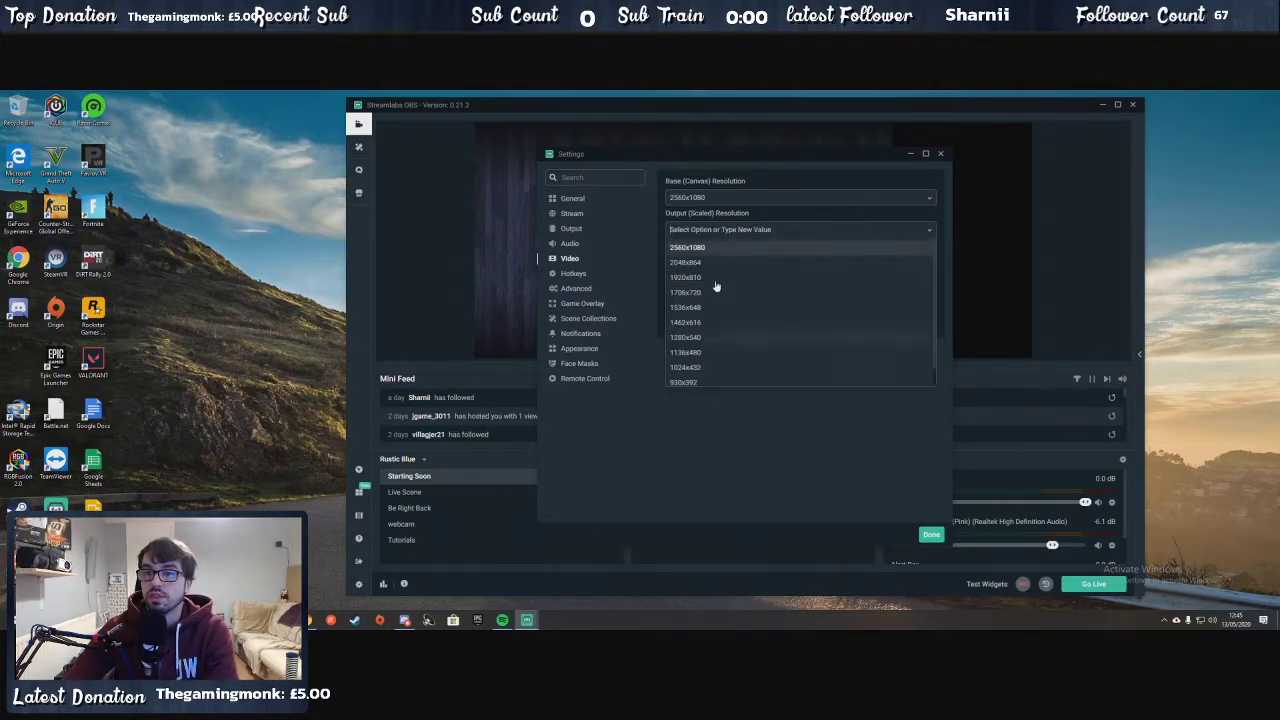
{"action": "left_click", "coordinate": [751, 225]}
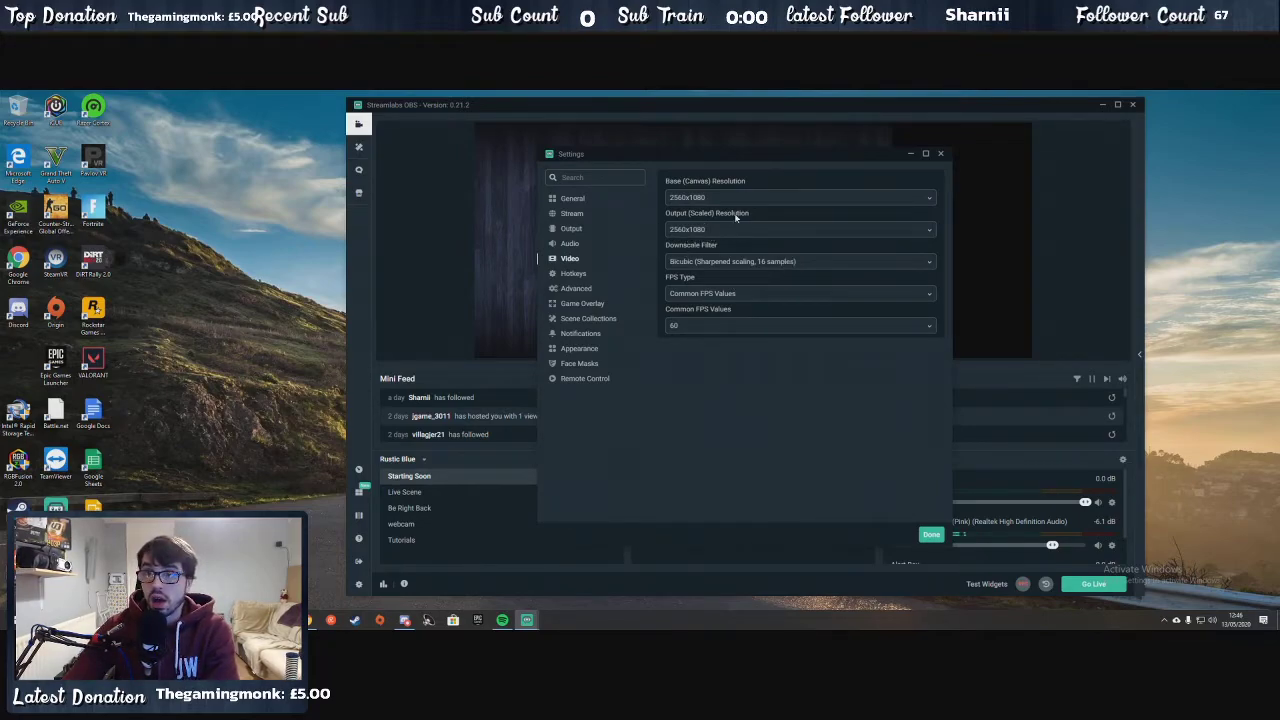
Set the downscale filter to Lanczos (Sharpened scaling, 32 samples) and the frame rate to 60 with the Common FPS Values type
{"action": "left_click", "coordinate": [732, 264]}
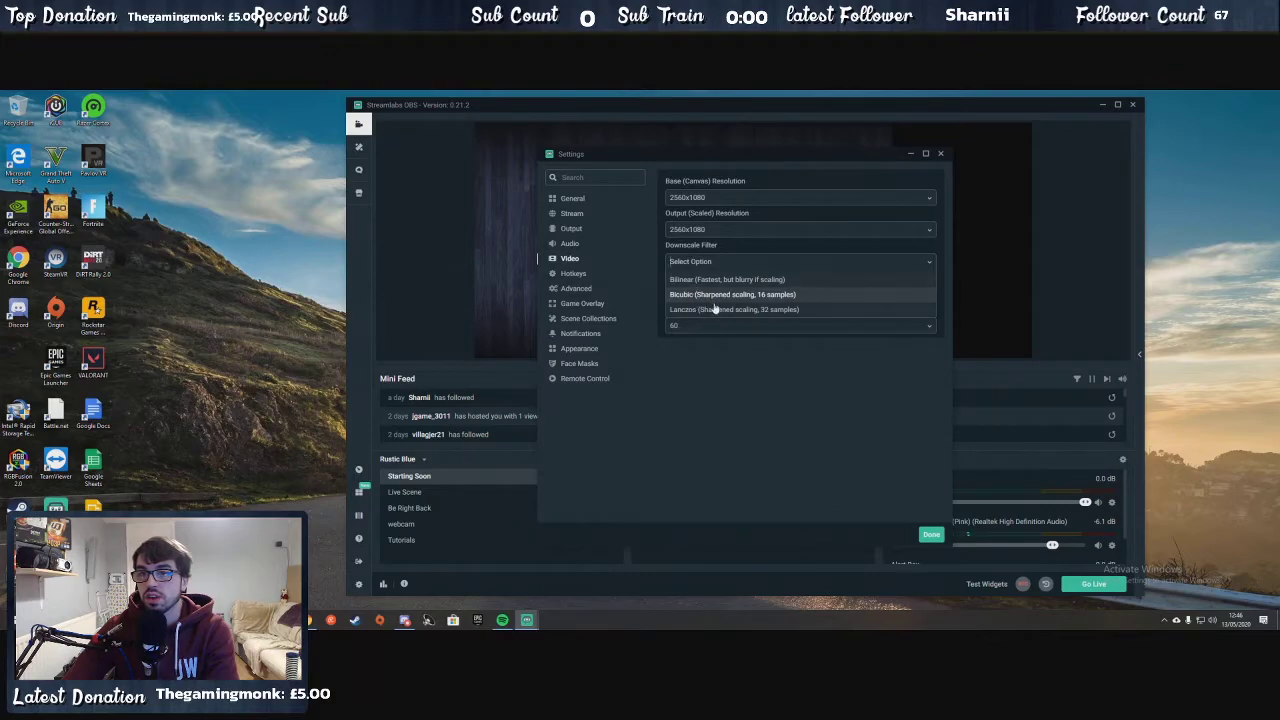
{"action": "left_click", "coordinate": [716, 309]}
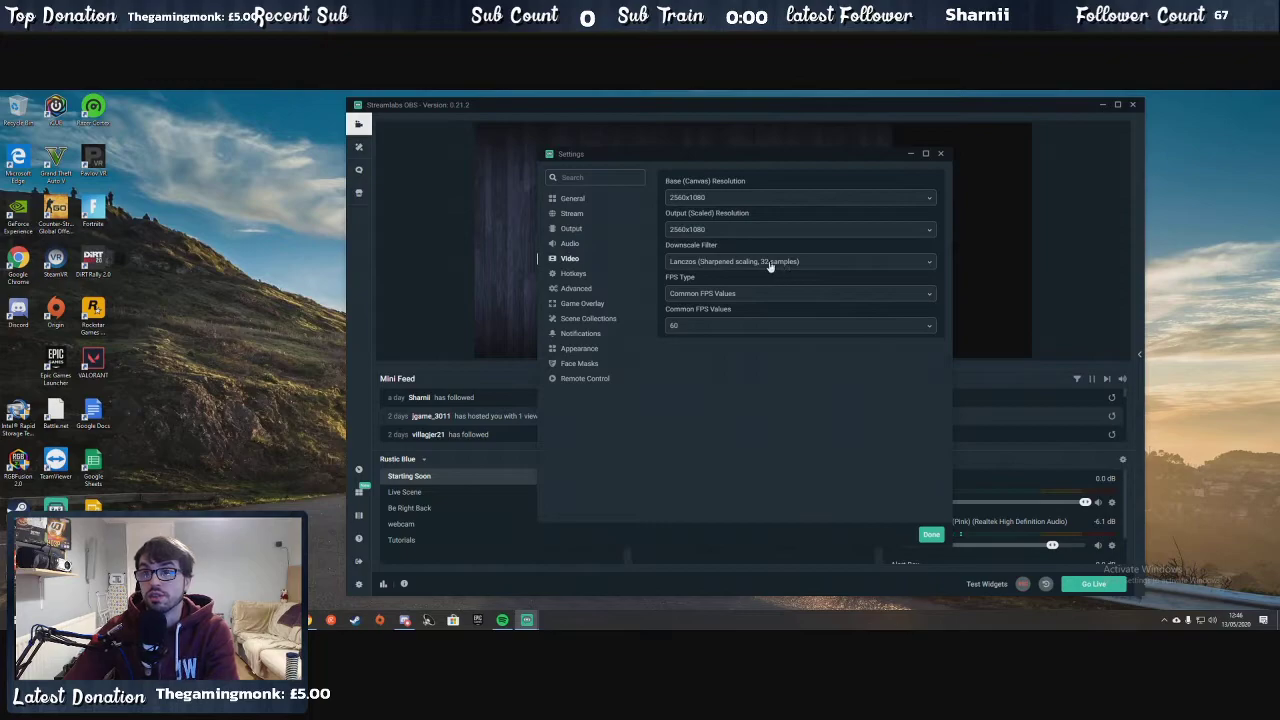
{"action": "left_click", "coordinate": [725, 296]}
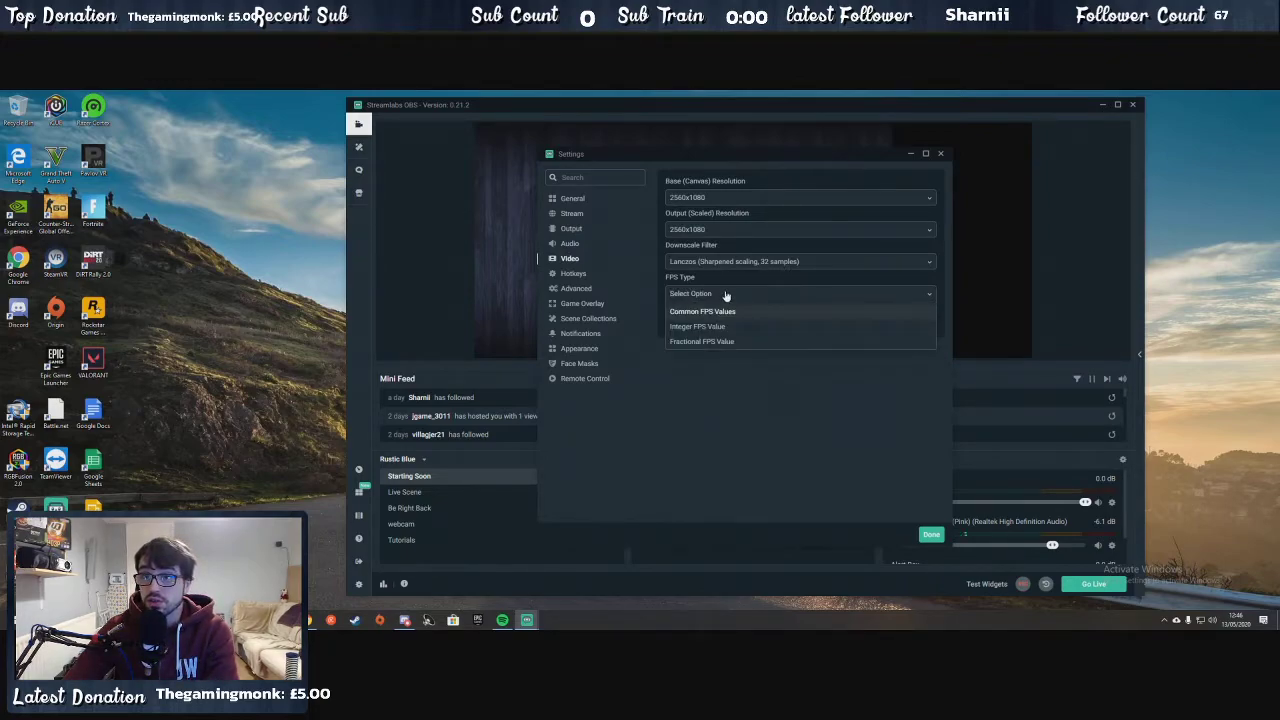
{"action": "left_click", "coordinate": [754, 288]}
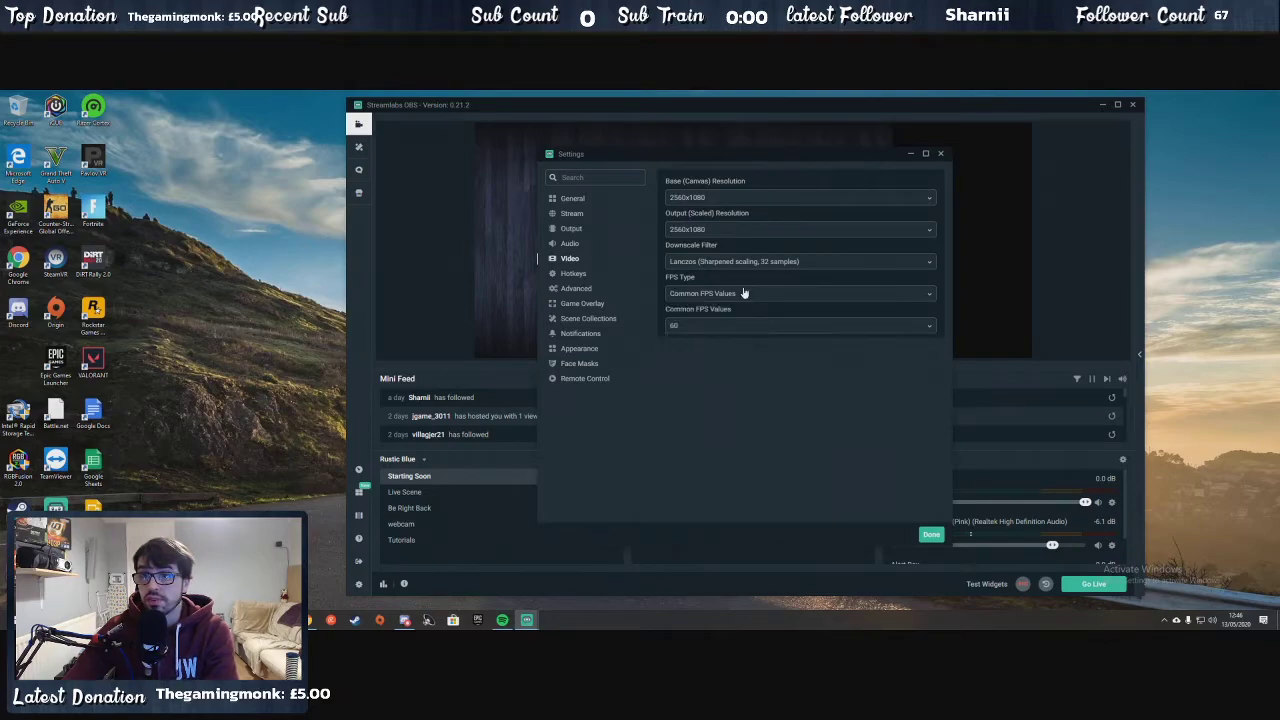
{"action": "left_click", "coordinate": [716, 298]}
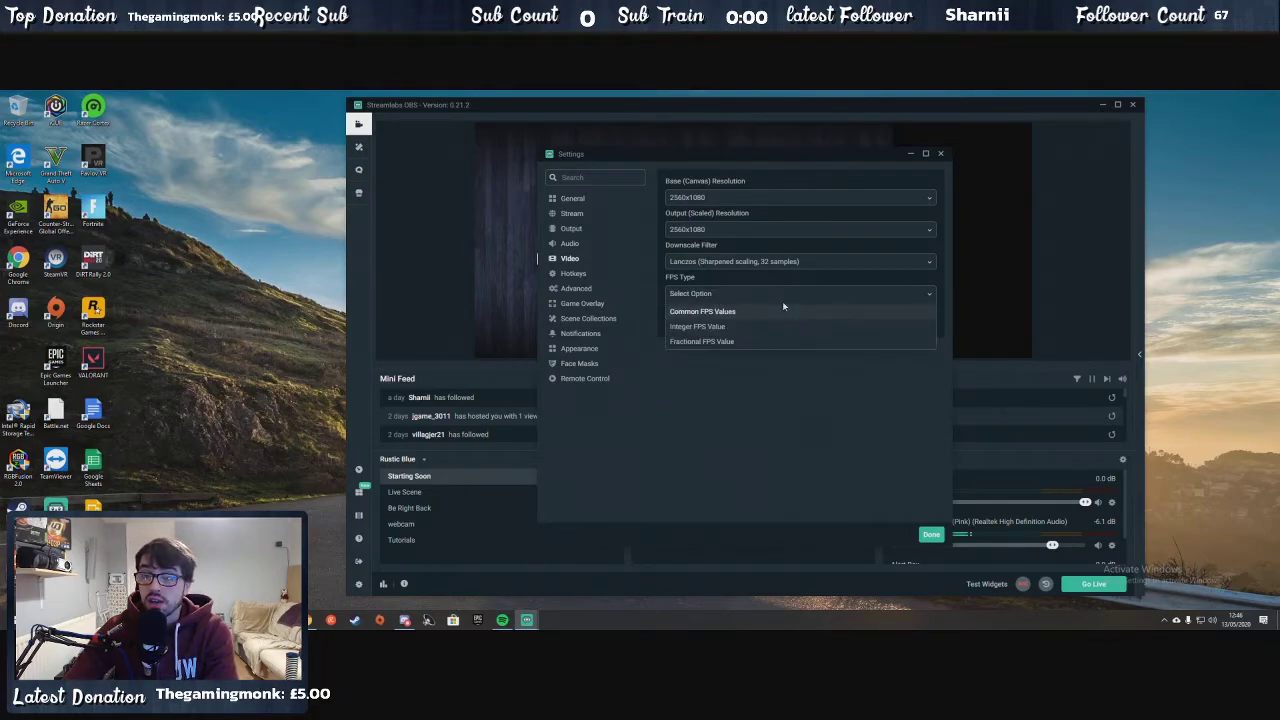
{"action": "left_click", "coordinate": [750, 312]}
{"action": "left_click", "coordinate": [742, 328]}
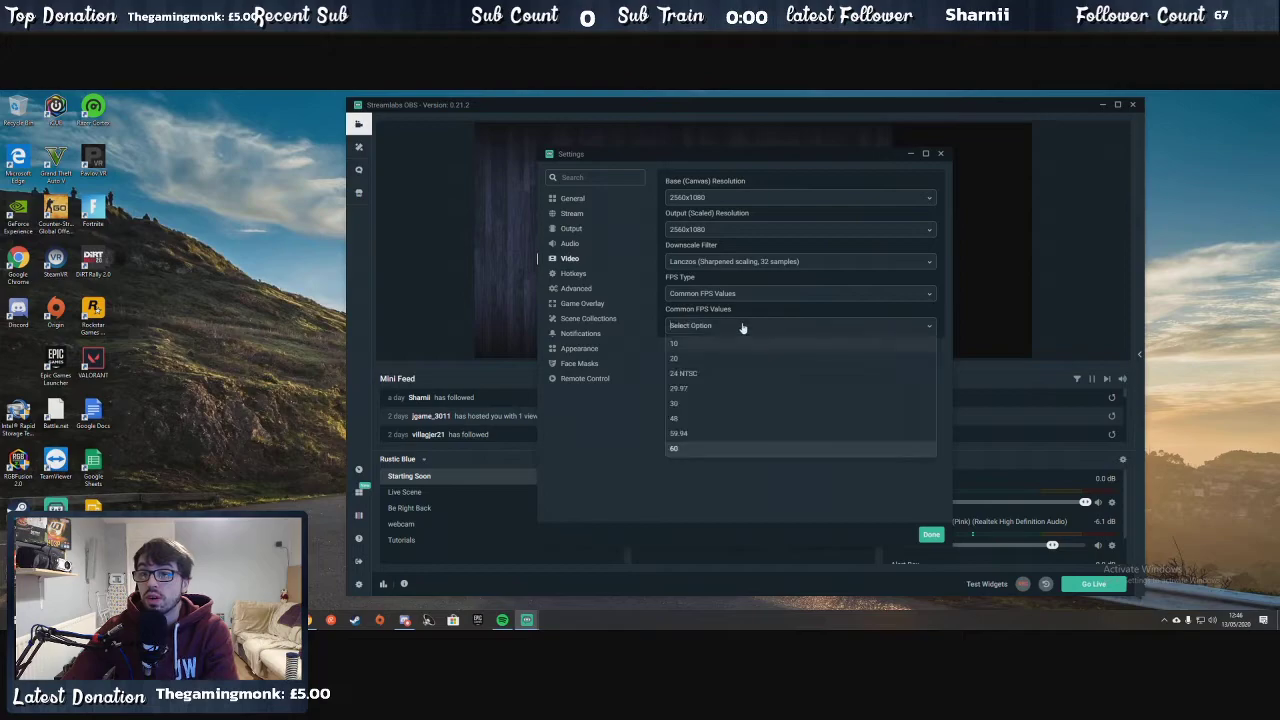
{"action": "left_click", "coordinate": [690, 449]}
Review the available FPS types and common frame rate values without changing the selection
{"action": "left_click", "coordinate": [743, 295]}
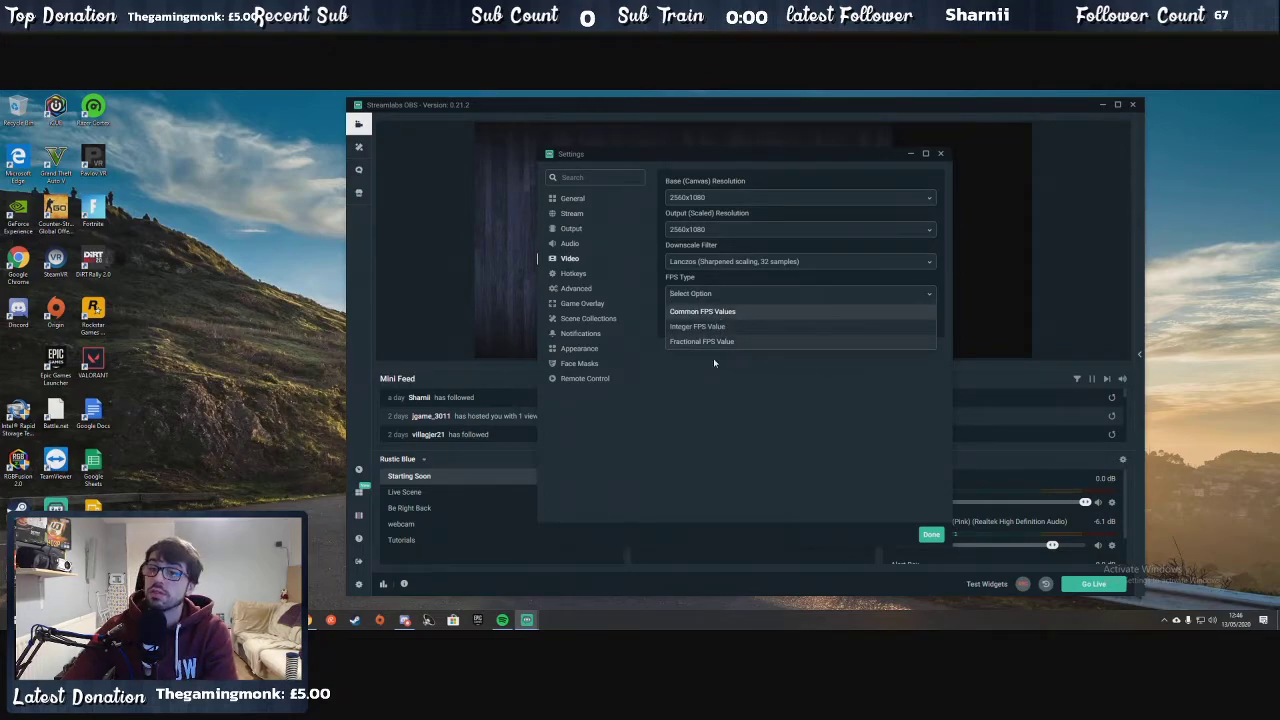
{"action": "left_click", "coordinate": [731, 406]}
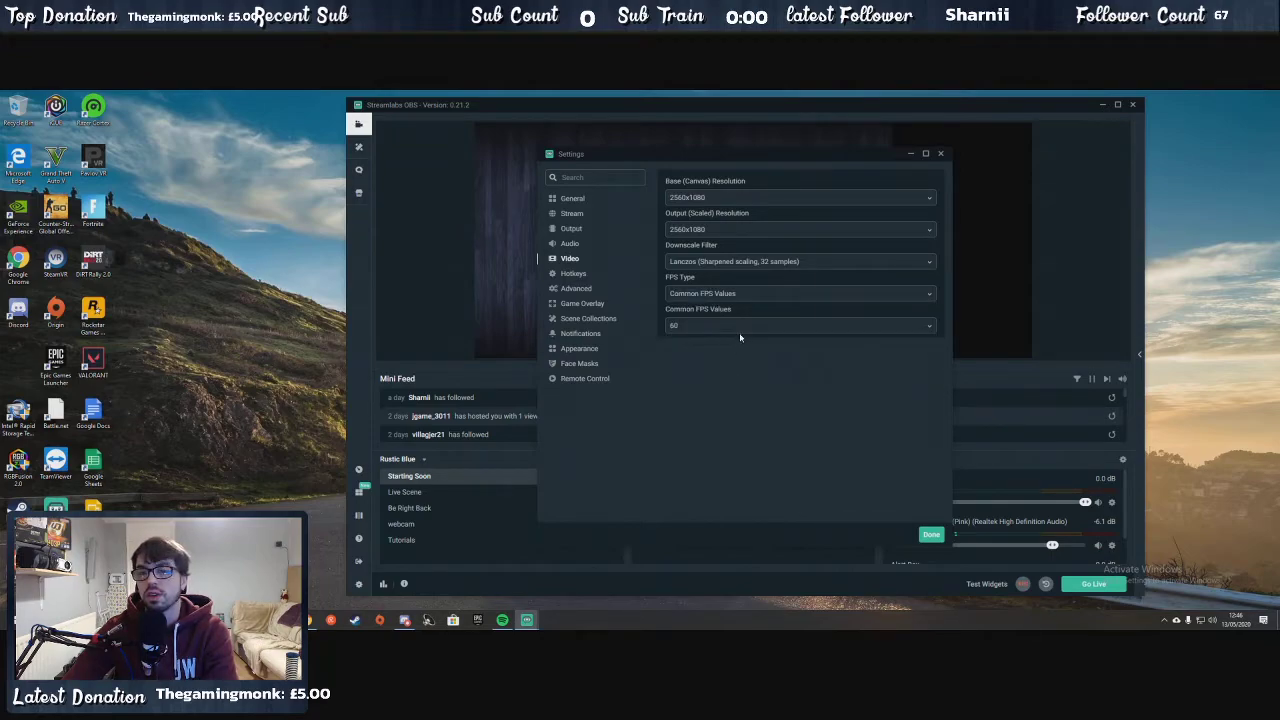
{"action": "left_click", "coordinate": [740, 333]}
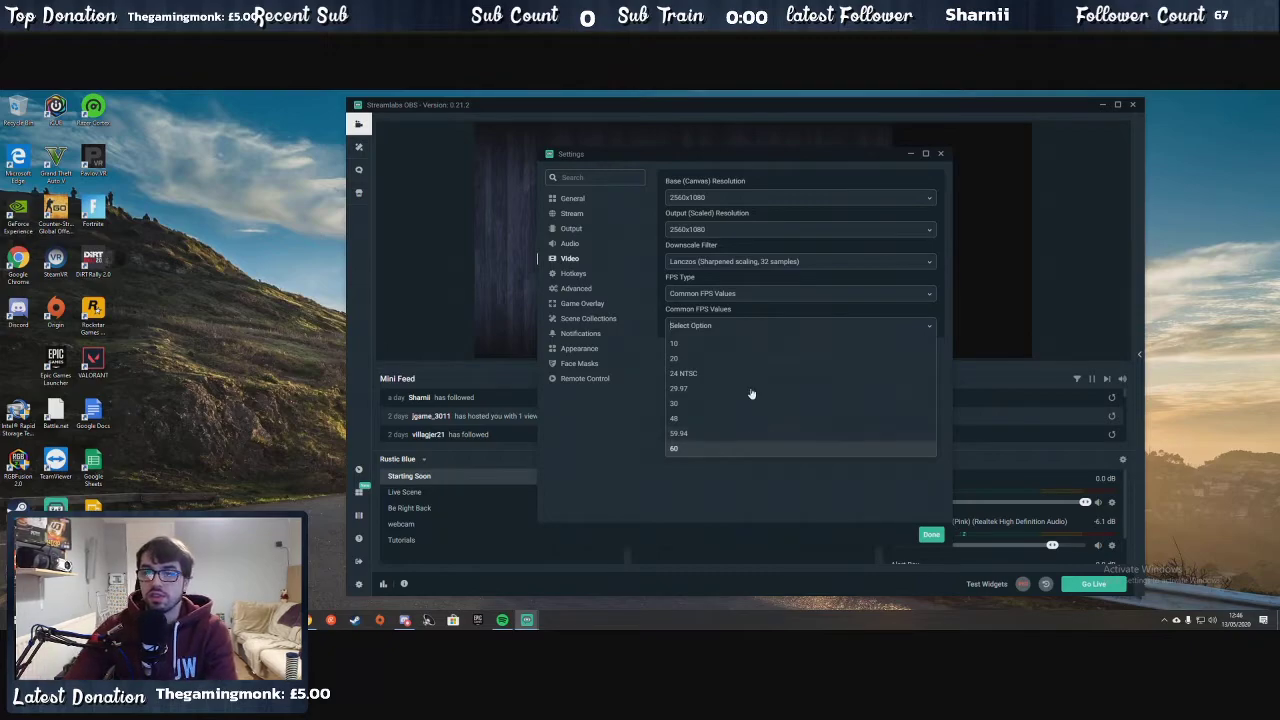
{"action": "left_click", "coordinate": [635, 420]}
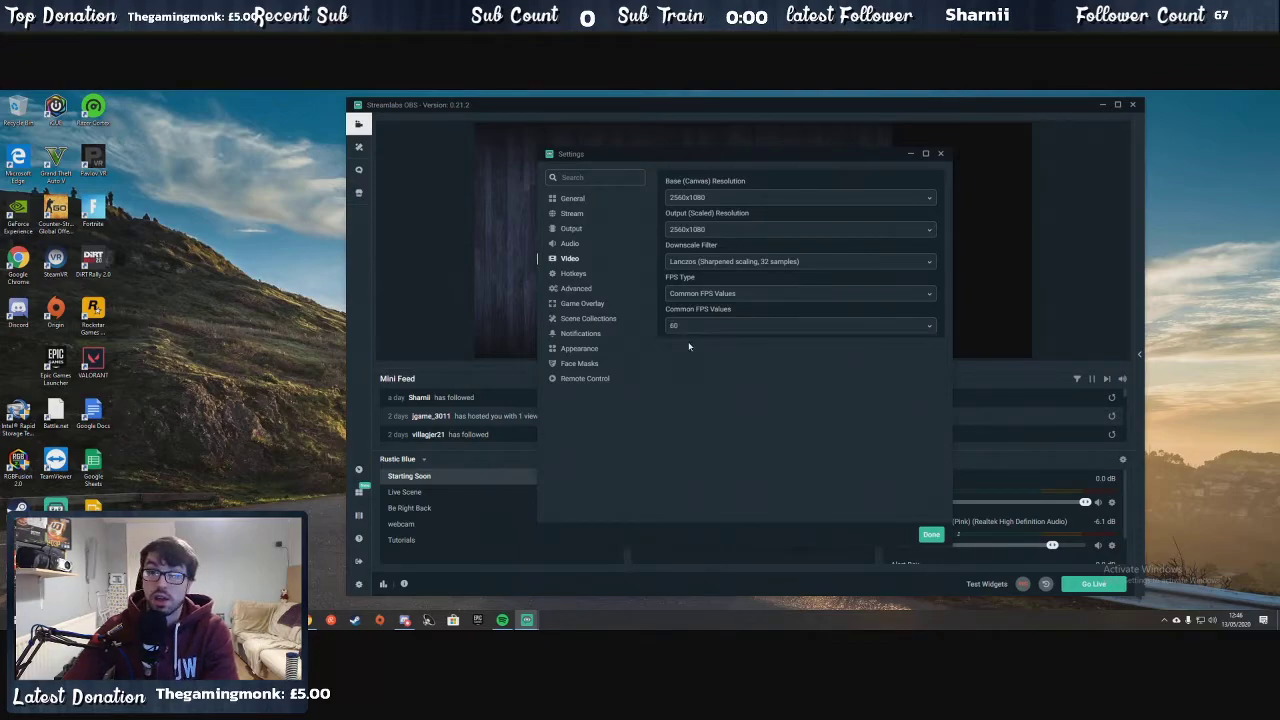
{"action": "left_click", "coordinate": [693, 328]}
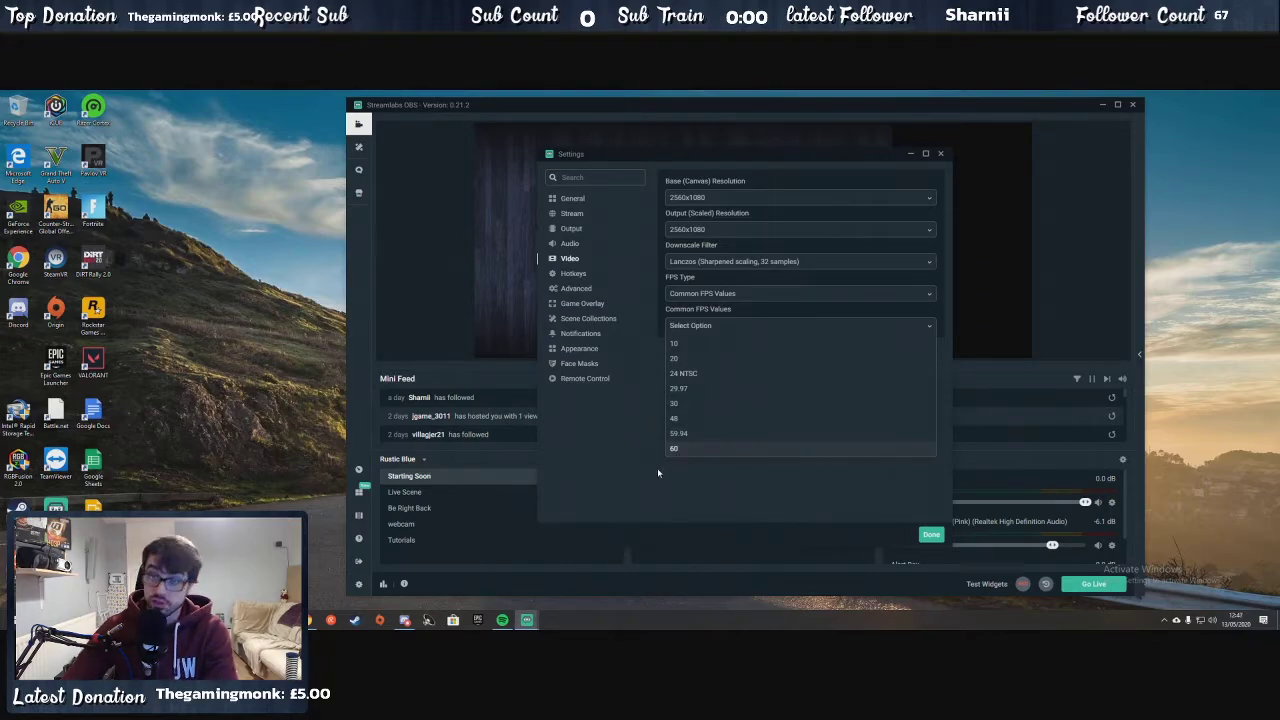
{"action": "left_click", "coordinate": [638, 438]}
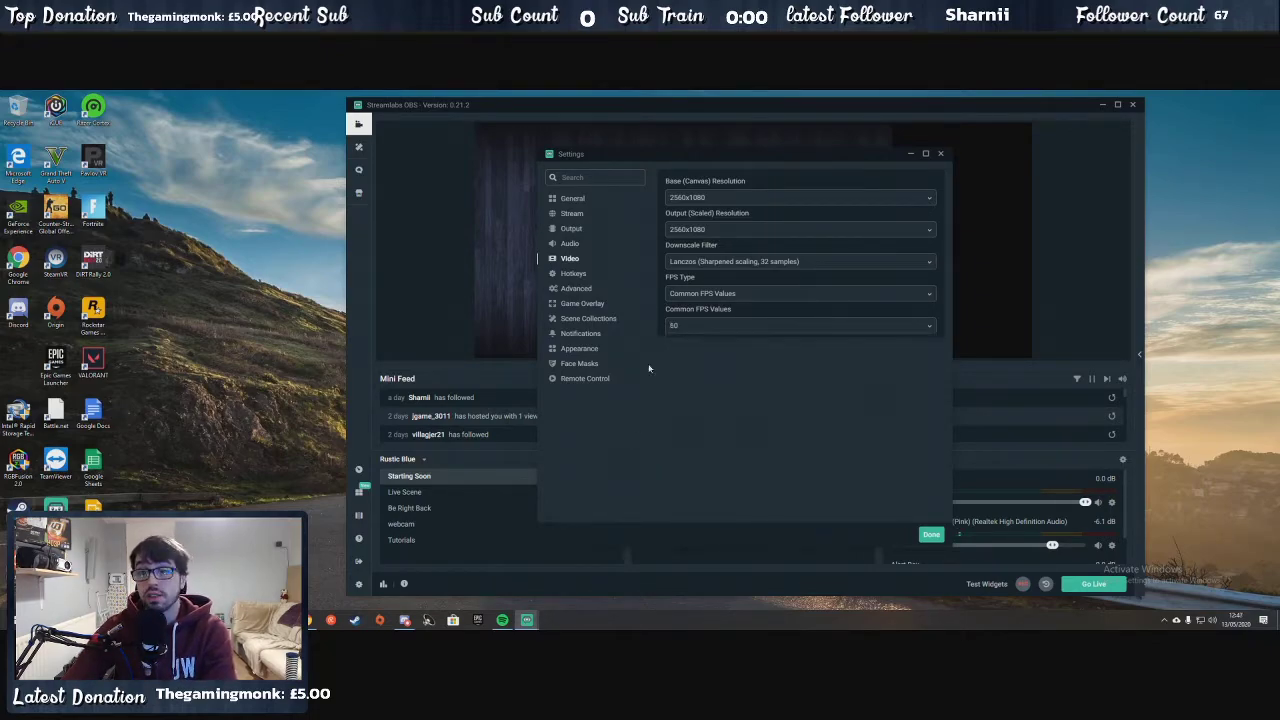
Look through the Hotkeys settings for streaming, recording, studio mode and the individual scenes
{"action": "left_click", "coordinate": [584, 274]}
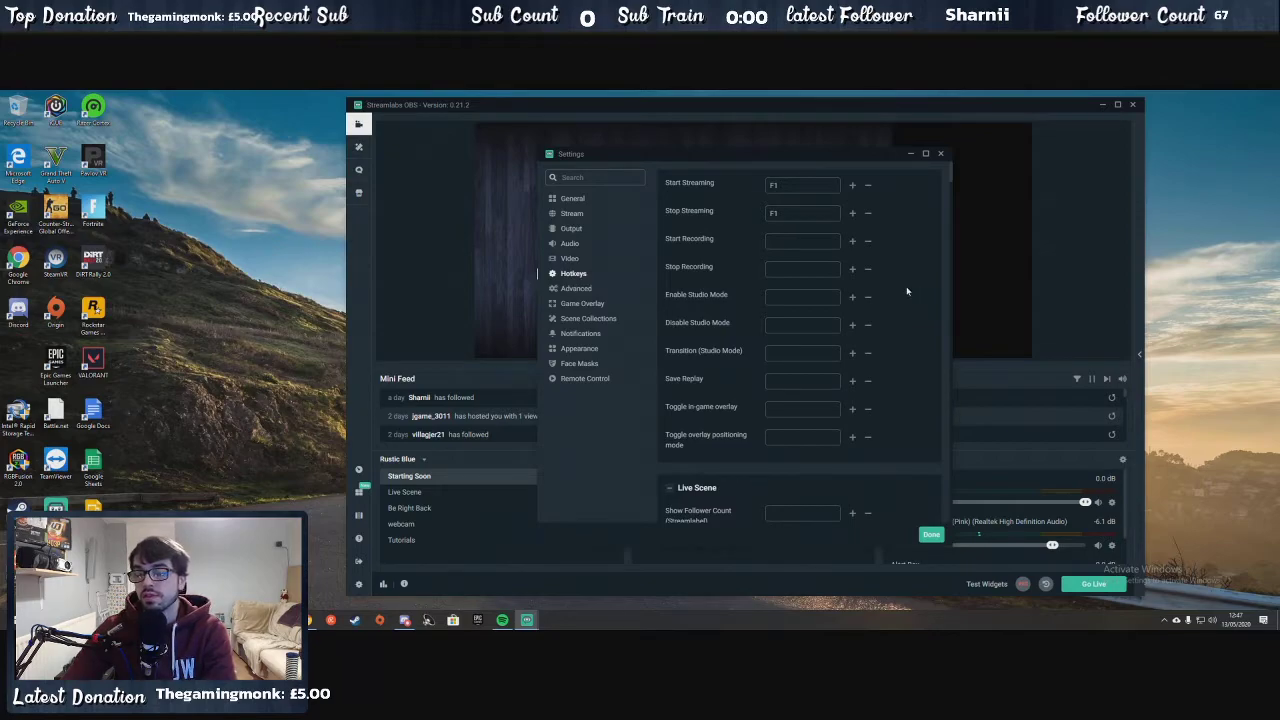
{"action": "scroll", "coordinate": [905, 290], "scroll_direction": "down", "scroll_amount": 2}
{"action": "scroll", "coordinate": [903, 292], "scroll_direction": "up", "scroll_amount": 1}
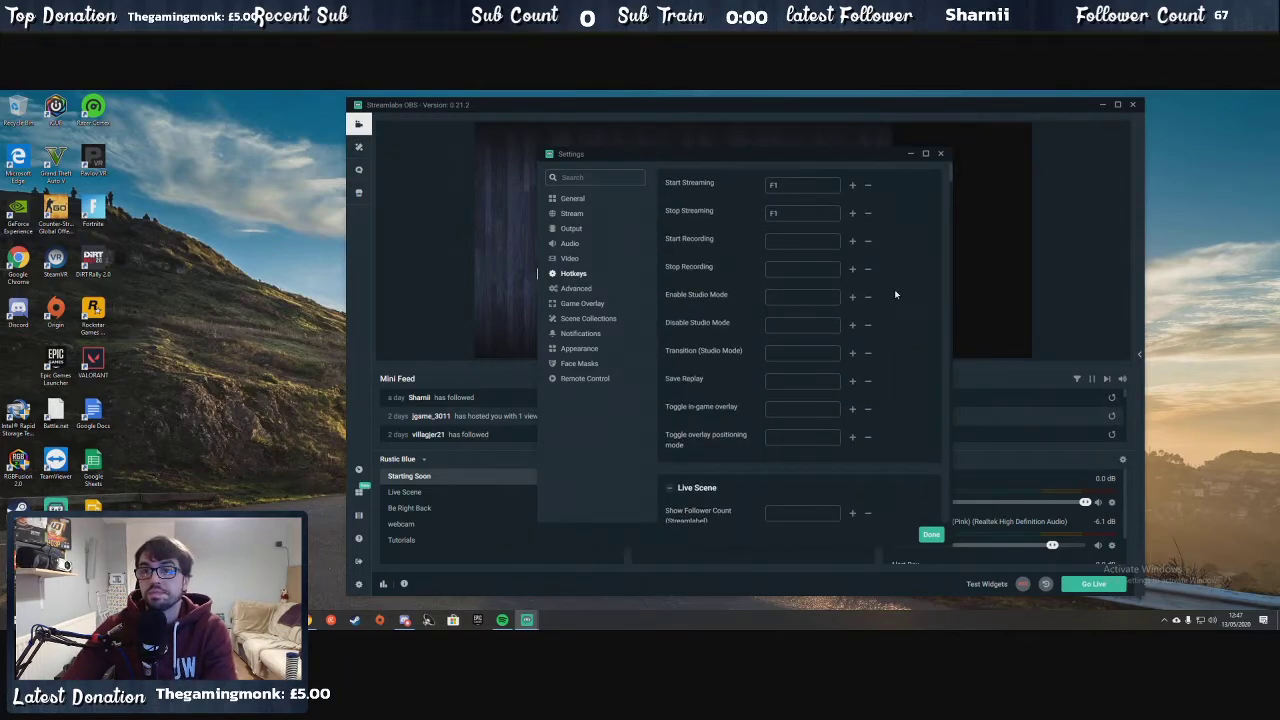
{"action": "scroll", "coordinate": [900, 290], "scroll_direction": "down", "scroll_amount": 5}
{"action": "scroll", "coordinate": [903, 293], "scroll_direction": "up", "scroll_amount": 5}
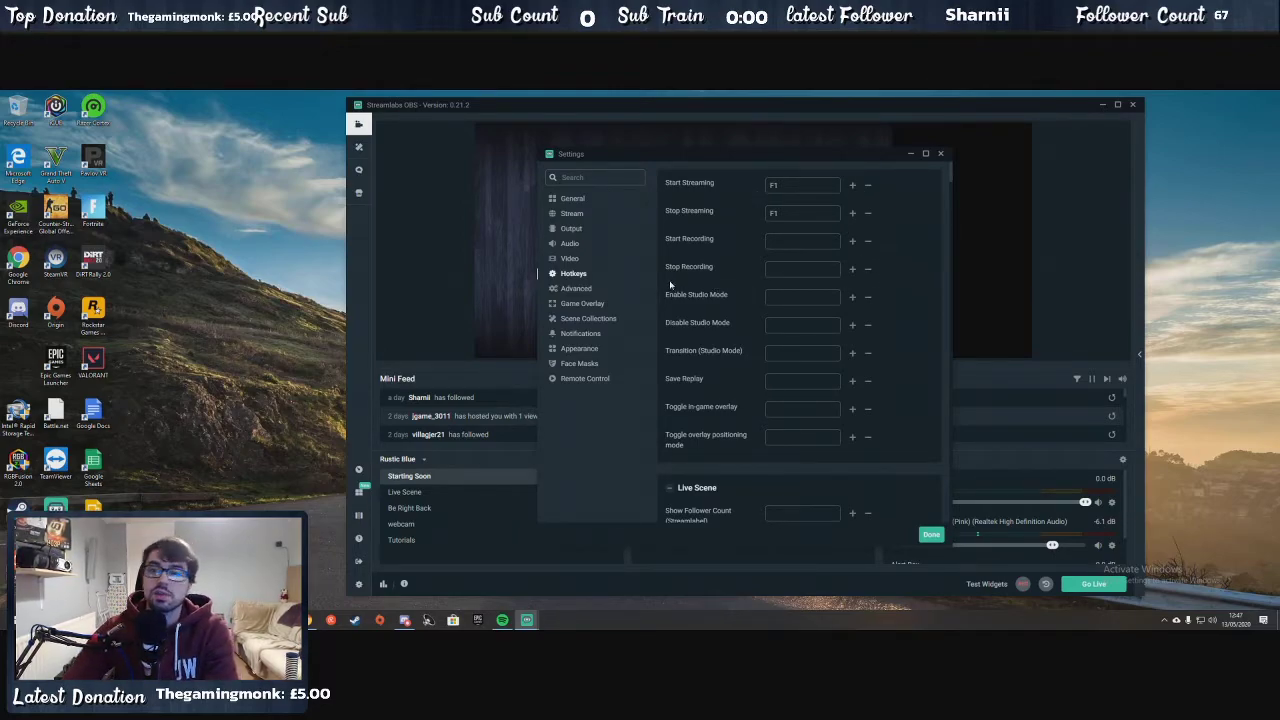
Review the process priority choices in the Advanced settings
{"action": "left_click", "coordinate": [568, 289]}
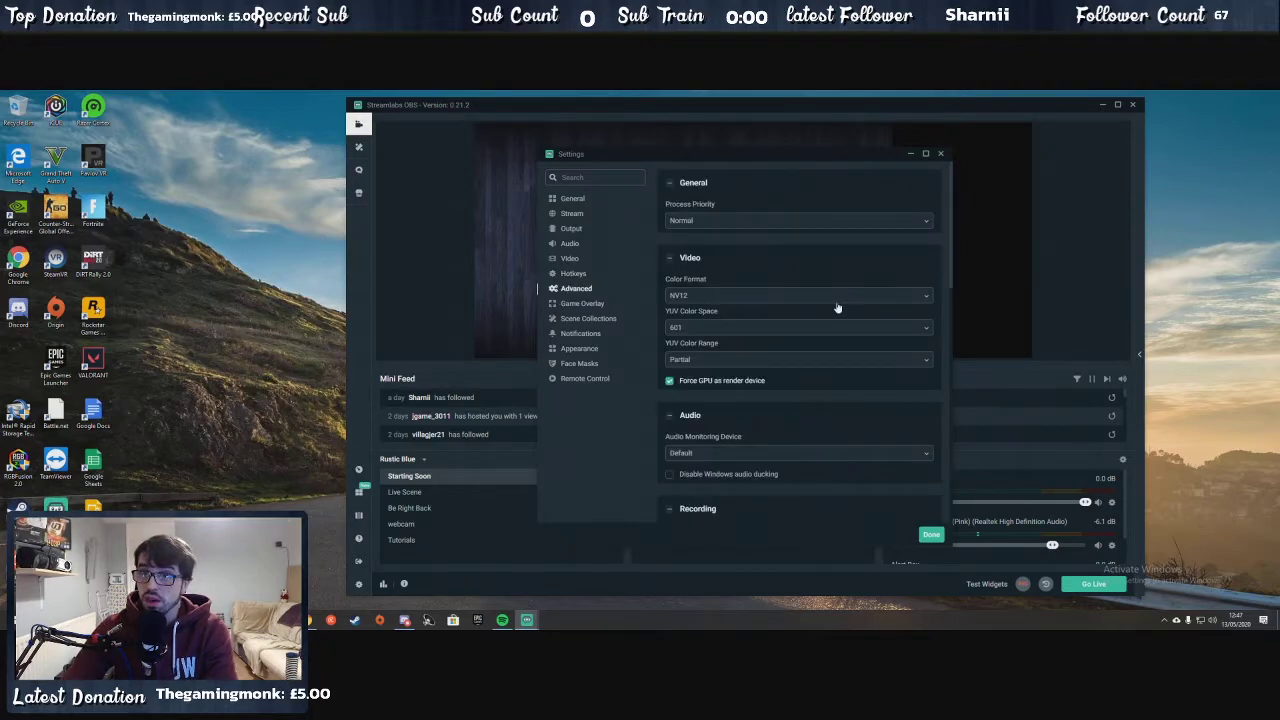
{"action": "left_click", "coordinate": [927, 222]}
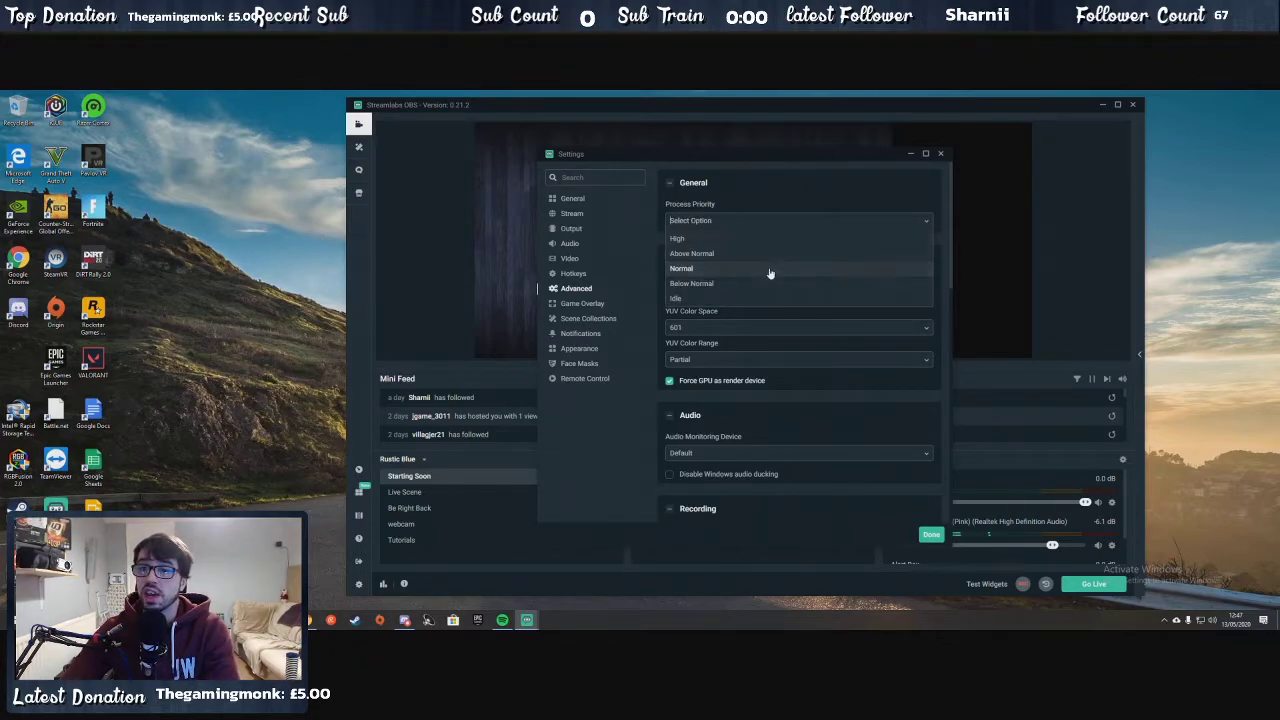
{"action": "left_click", "coordinate": [914, 201]}
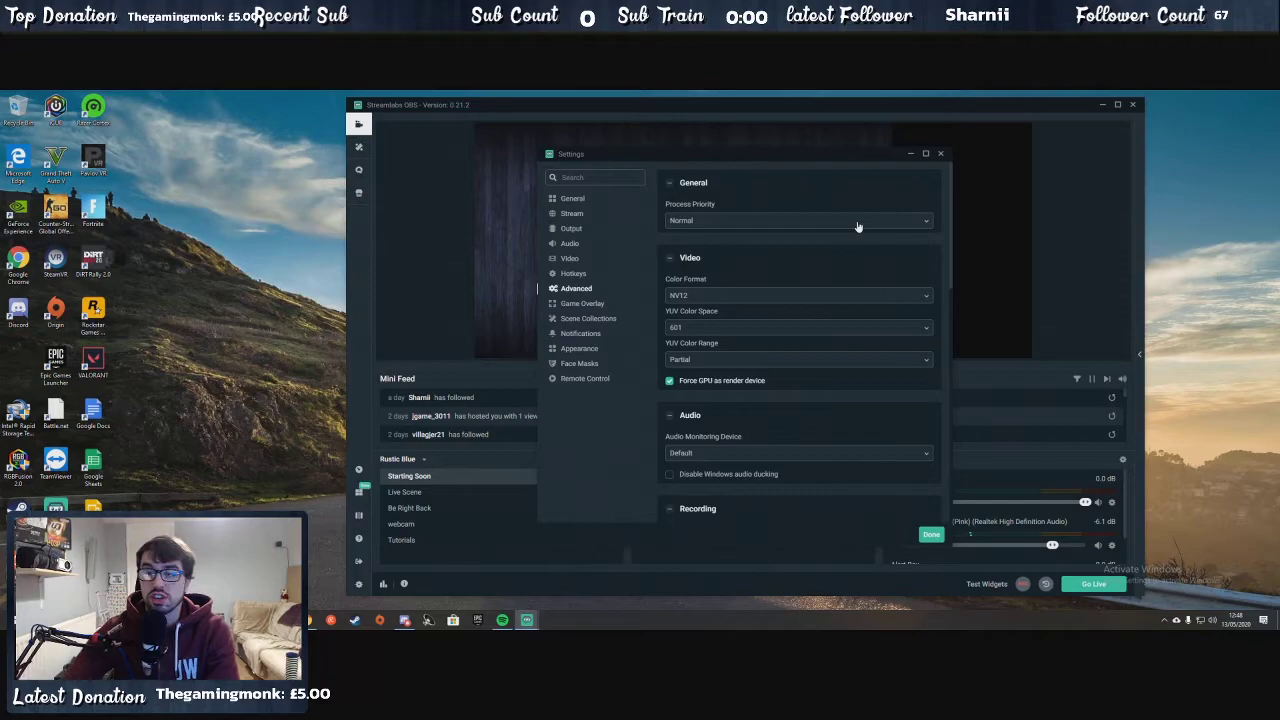
In the Advanced video settings, choose color format NV12, YUV color space 709 and YUV color range Full
{"action": "scroll", "coordinate": [889, 250], "scroll_direction": "down", "scroll_amount": 3}
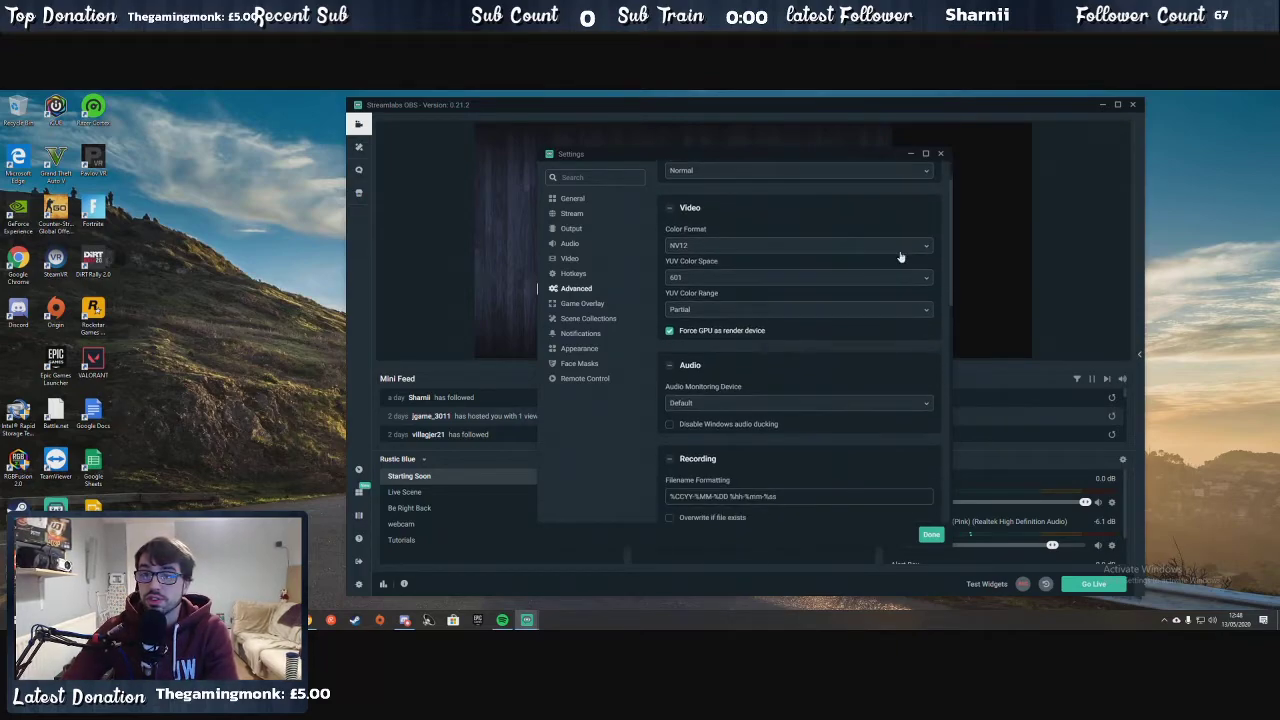
{"action": "left_click", "coordinate": [862, 197]}
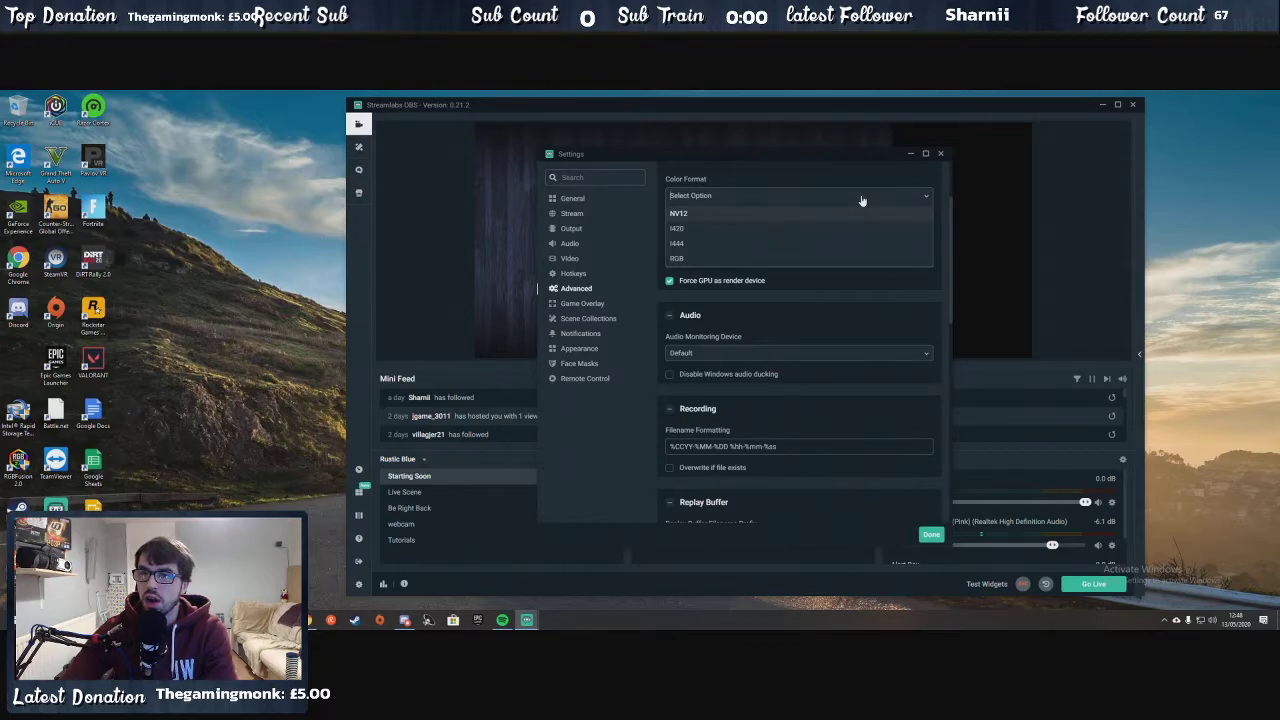
{"action": "left_click", "coordinate": [850, 212]}
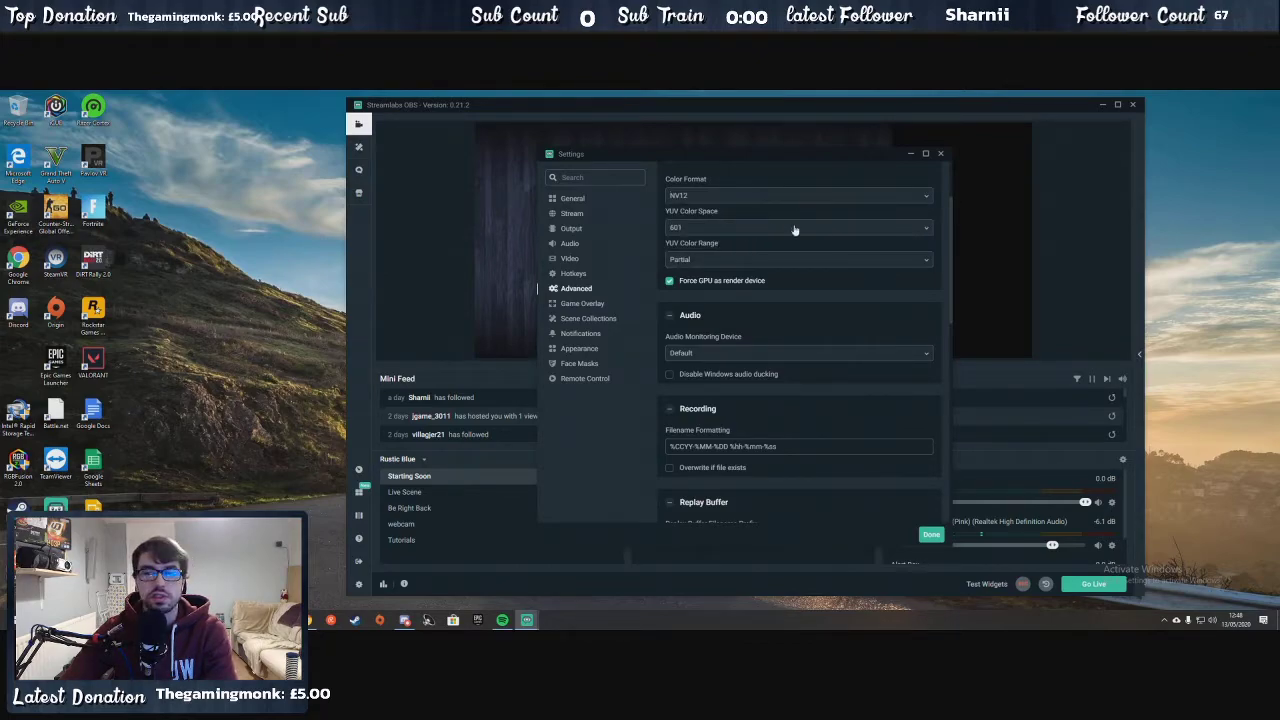
{"action": "left_click", "coordinate": [708, 228]}
{"action": "left_click", "coordinate": [705, 261]}
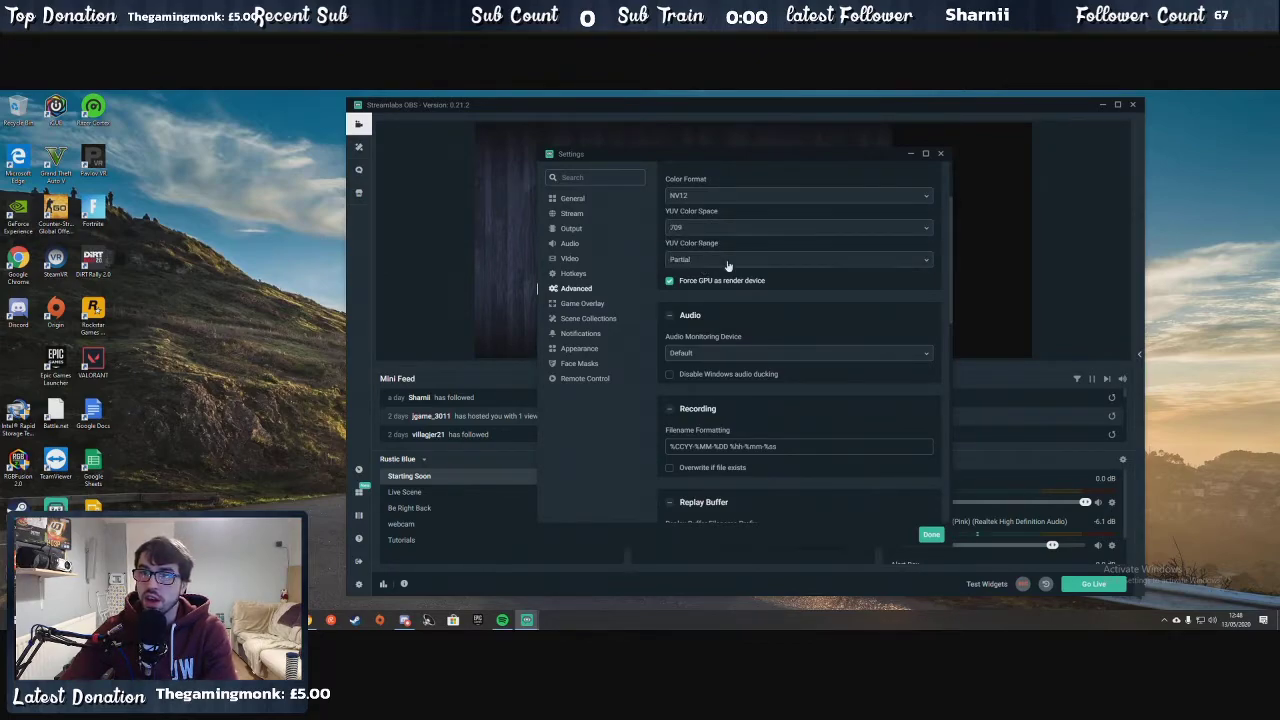
{"action": "left_click", "coordinate": [727, 262]}
{"action": "left_click", "coordinate": [712, 296]}
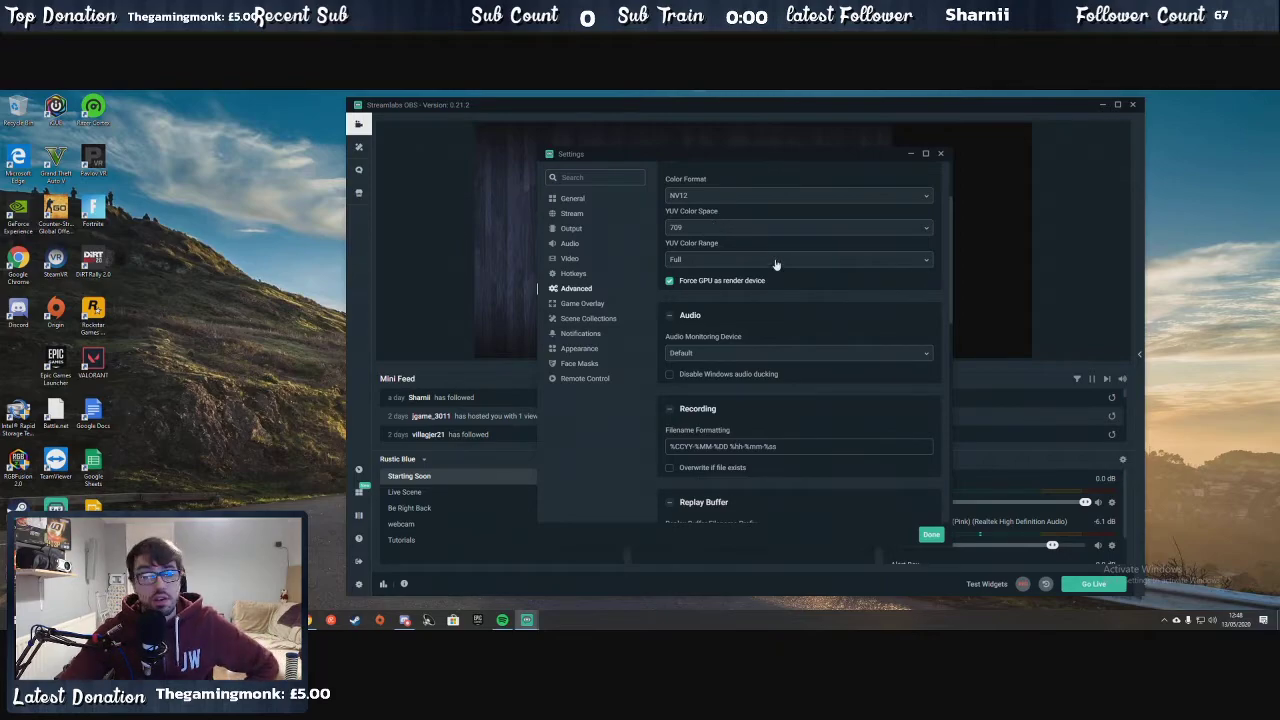
Review the available audio monitoring devices in the Advanced settings without changing the selection
{"action": "scroll", "coordinate": [927, 299], "scroll_direction": "down", "scroll_amount": 3}
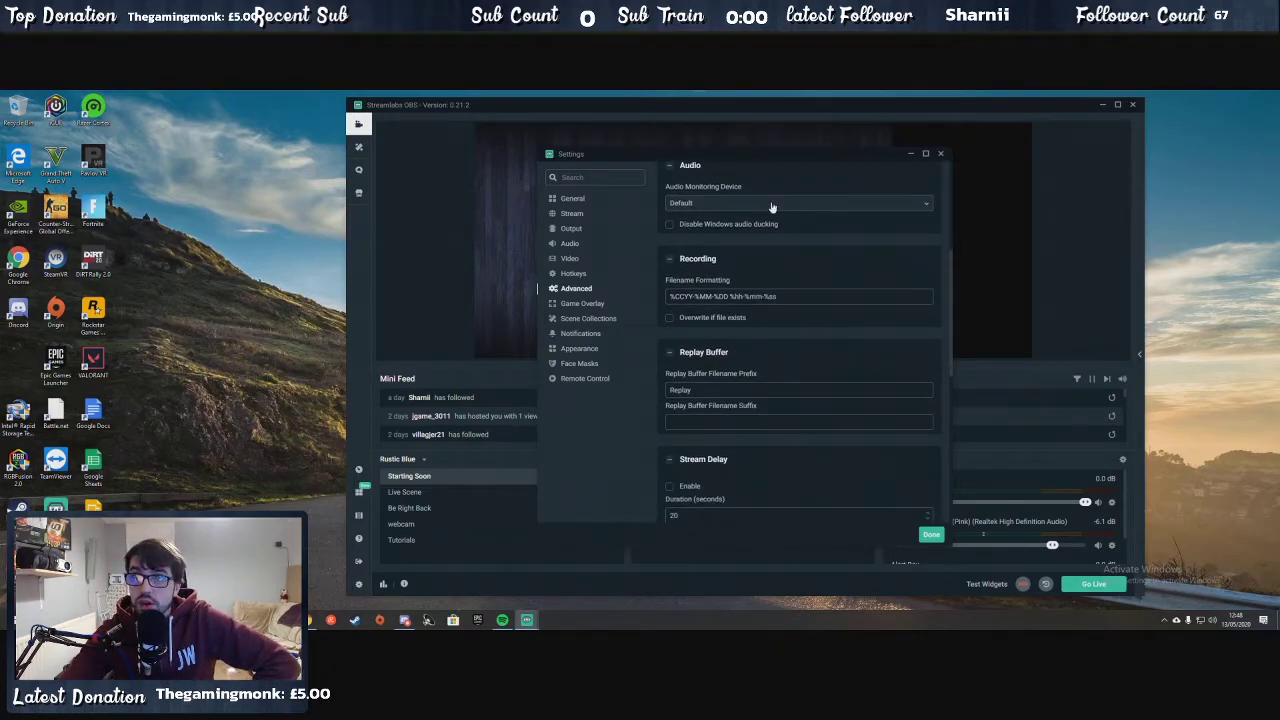
{"action": "left_click", "coordinate": [825, 205]}
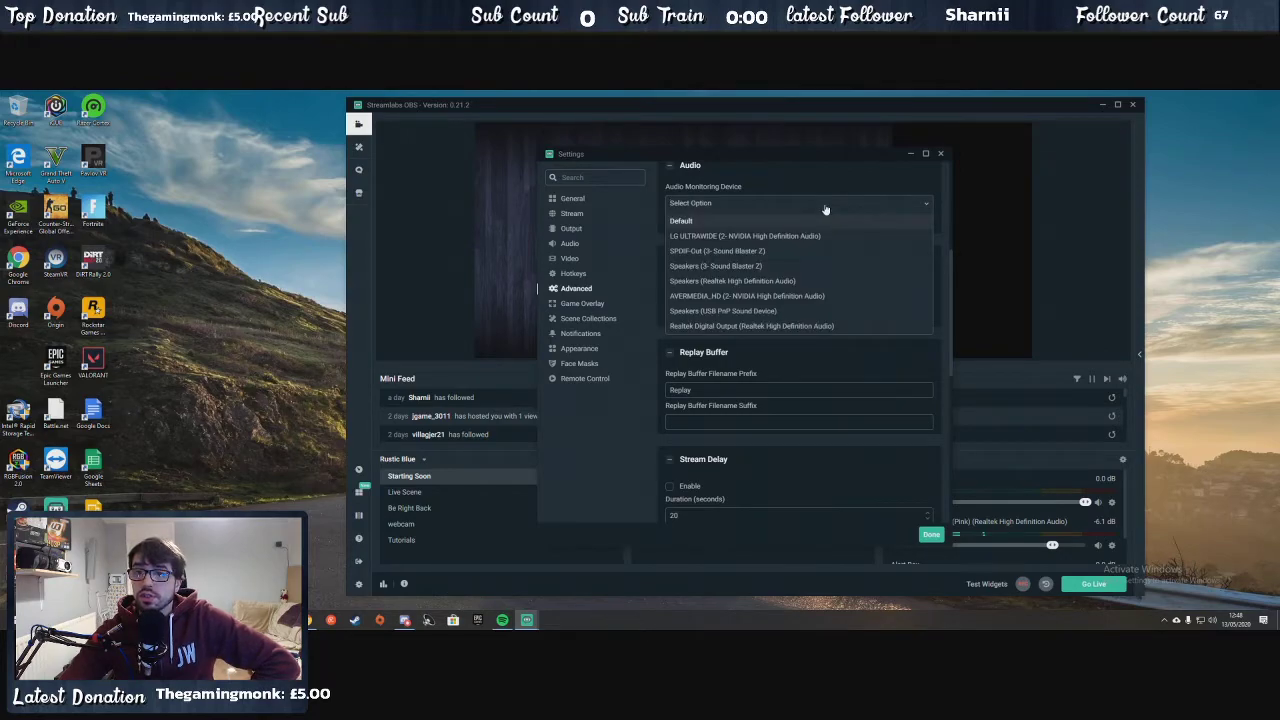
{"action": "left_click", "coordinate": [843, 190]}
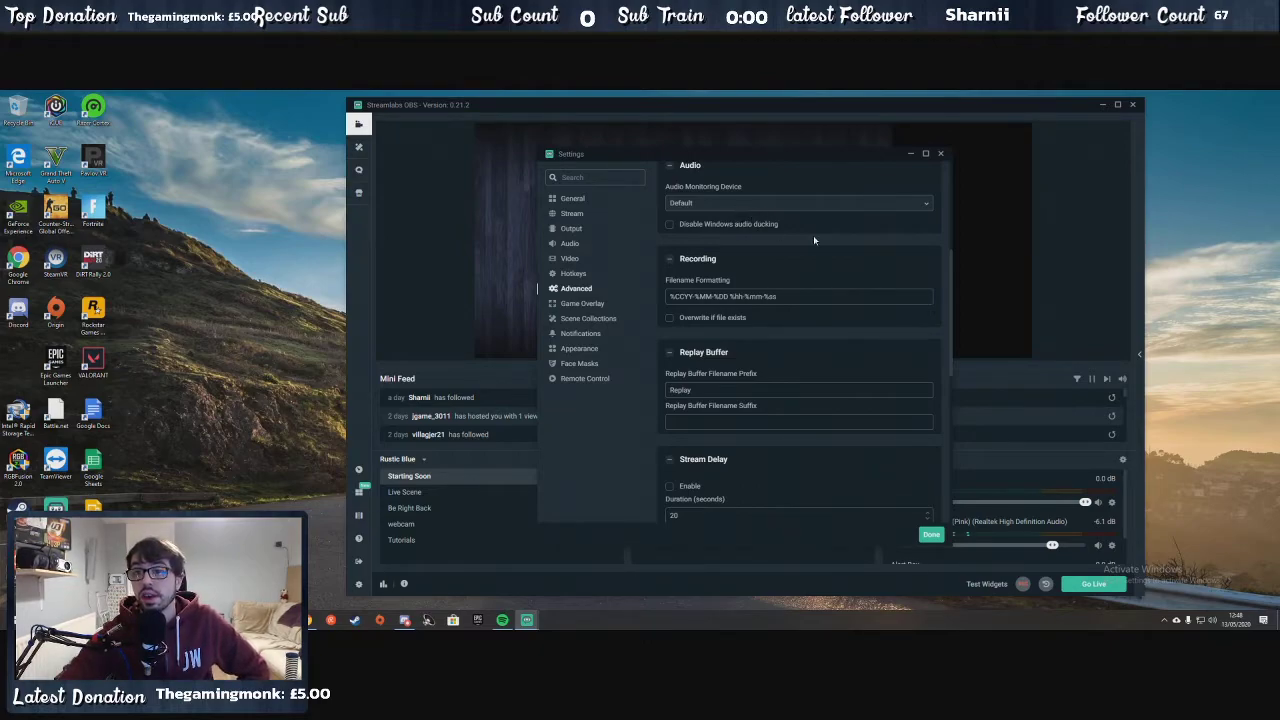
Look through the Recording, Replay Buffer, Stream Delay and Automatically Reconnect options in the Advanced settings
{"action": "scroll", "coordinate": [825, 245], "scroll_direction": "down", "scroll_amount": 1}
{"action": "scroll", "coordinate": [776, 200], "scroll_direction": "up", "scroll_amount": 1}
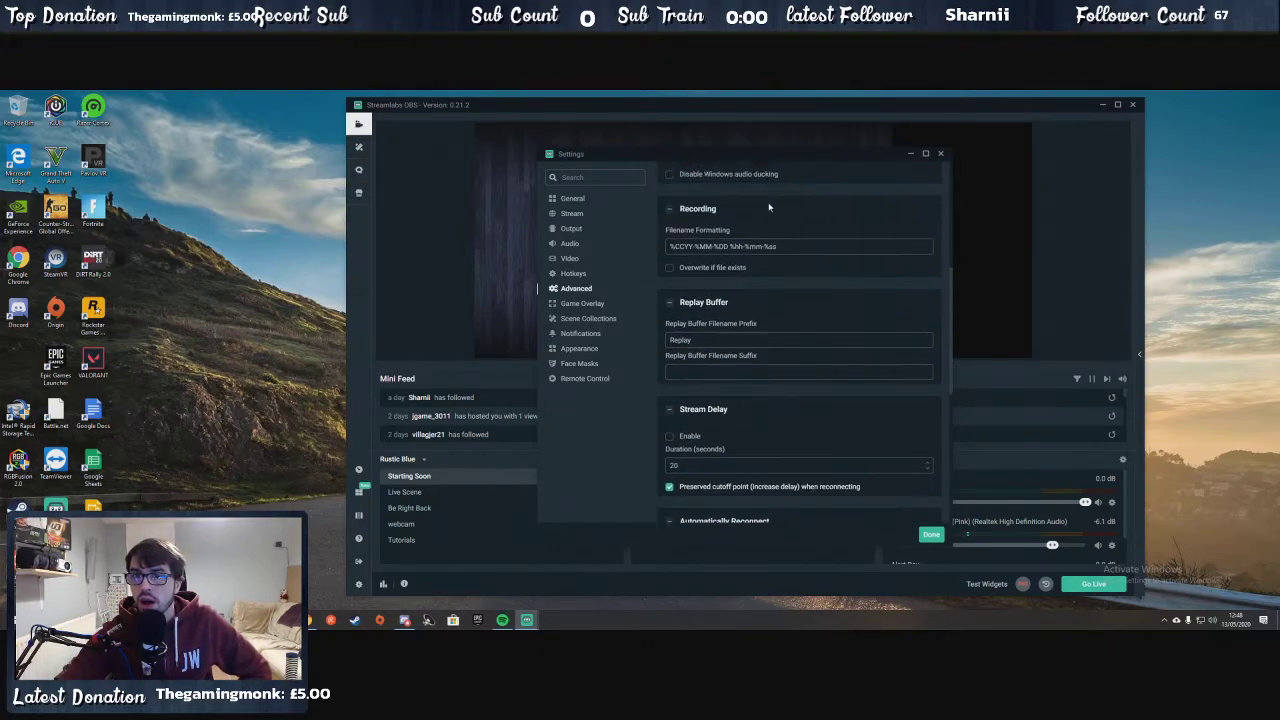
{"action": "scroll", "coordinate": [770, 228], "scroll_direction": "down", "scroll_amount": 5}
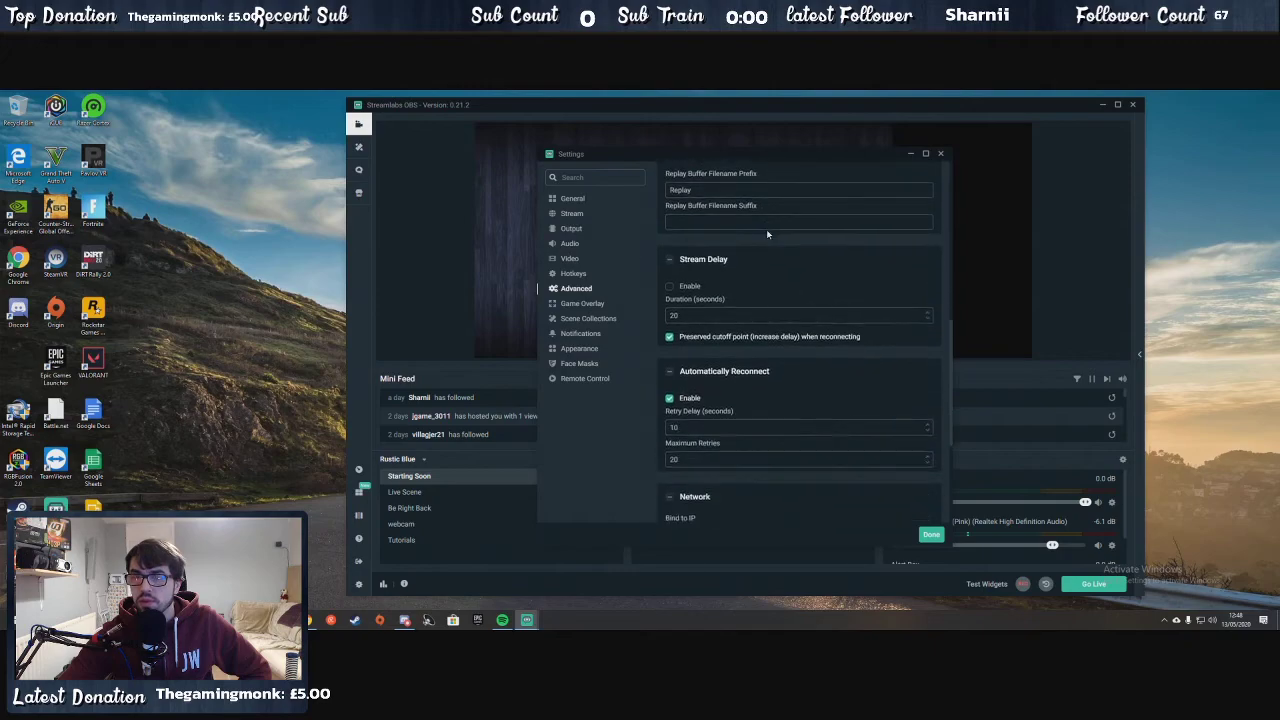
{"action": "scroll", "coordinate": [769, 235], "scroll_direction": "up", "scroll_amount": 1}
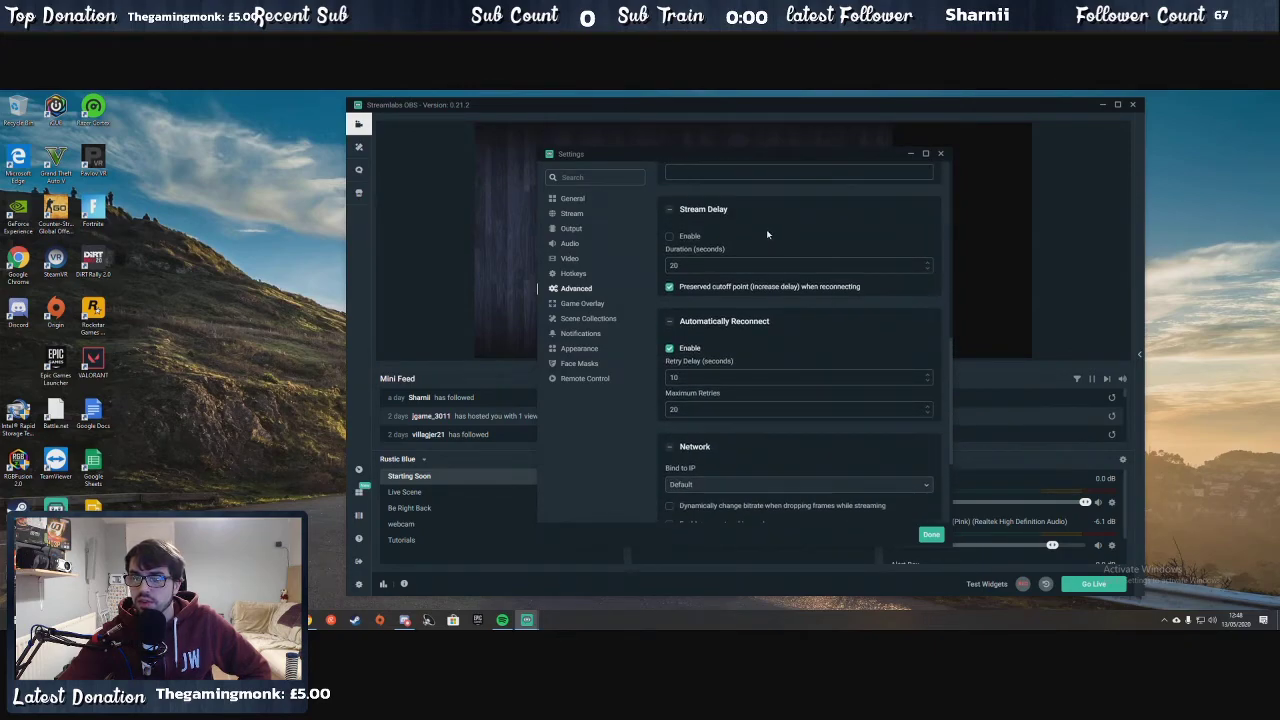
{"action": "scroll", "coordinate": [767, 234], "scroll_direction": "down", "scroll_amount": 1}
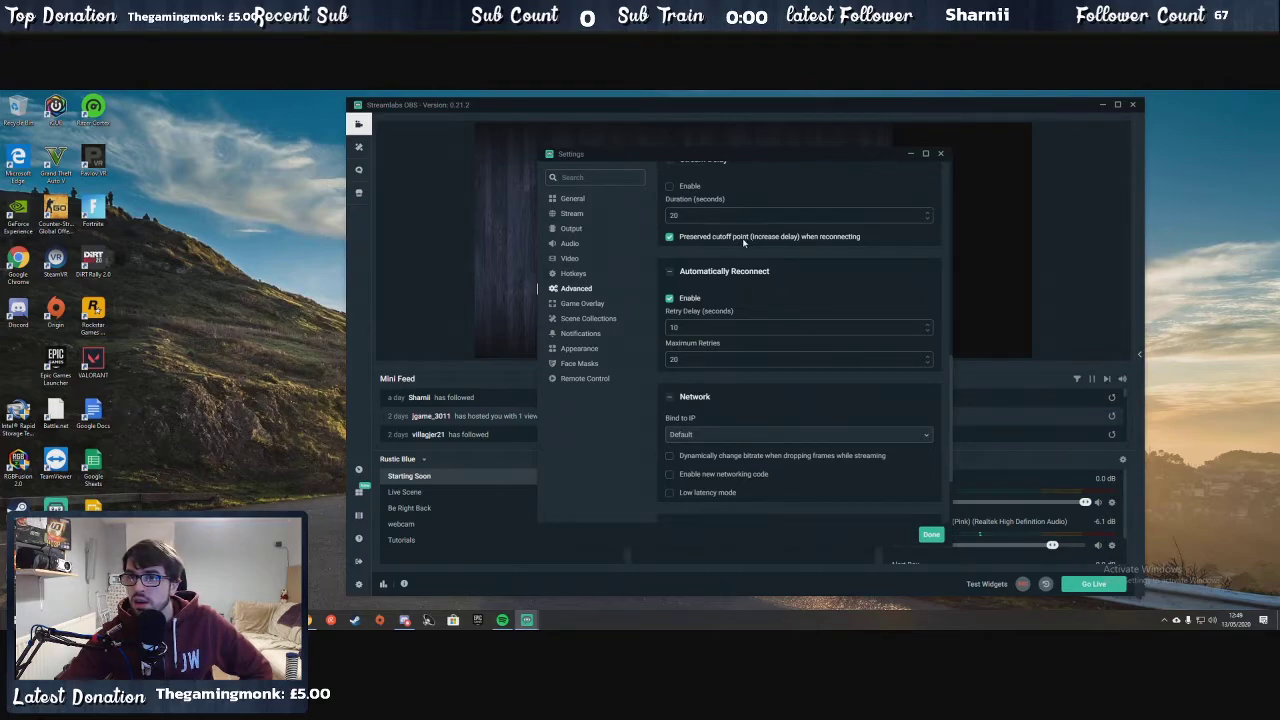
{"action": "scroll", "coordinate": [740, 238], "scroll_direction": "up", "scroll_amount": 1}
{"action": "scroll", "coordinate": [738, 240], "scroll_direction": "down", "scroll_amount": 1}
Enable dynamically changing the bitrate when dropping frames while streaming in the Network options
{"action": "scroll", "coordinate": [738, 240], "scroll_direction": "down", "scroll_amount": 2}
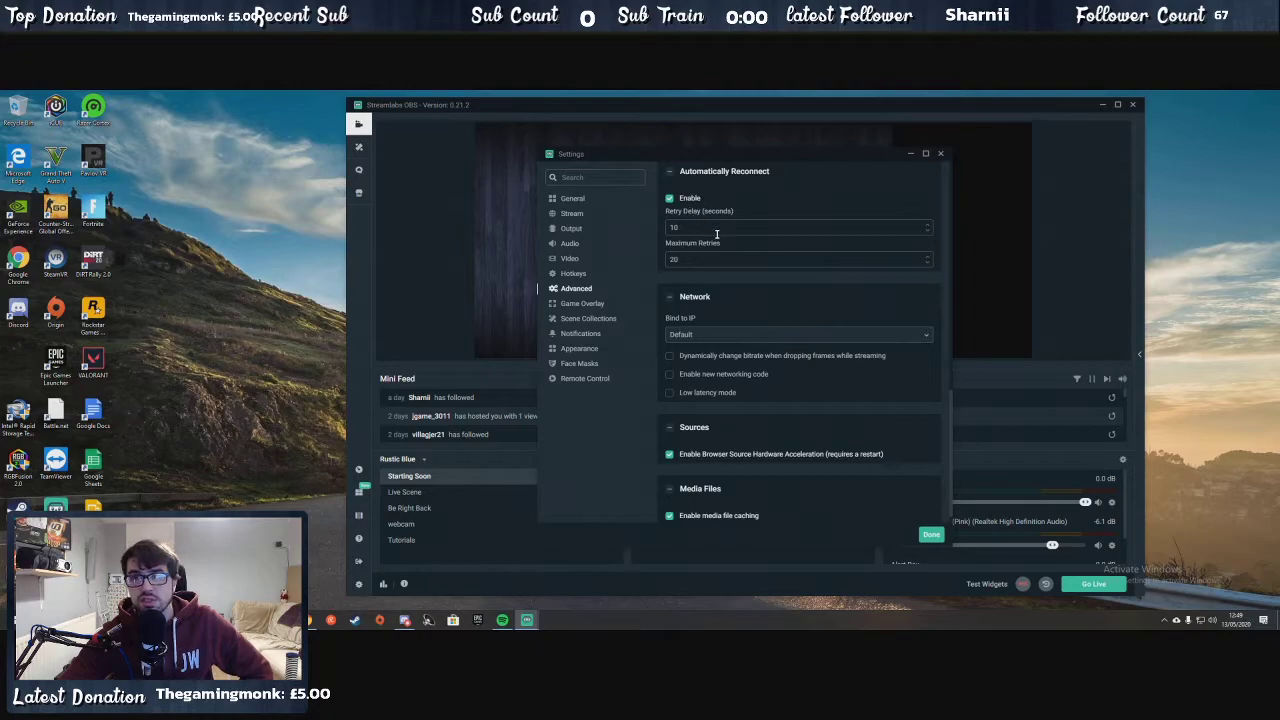
{"action": "scroll", "coordinate": [716, 232], "scroll_direction": "down", "scroll_amount": 1}
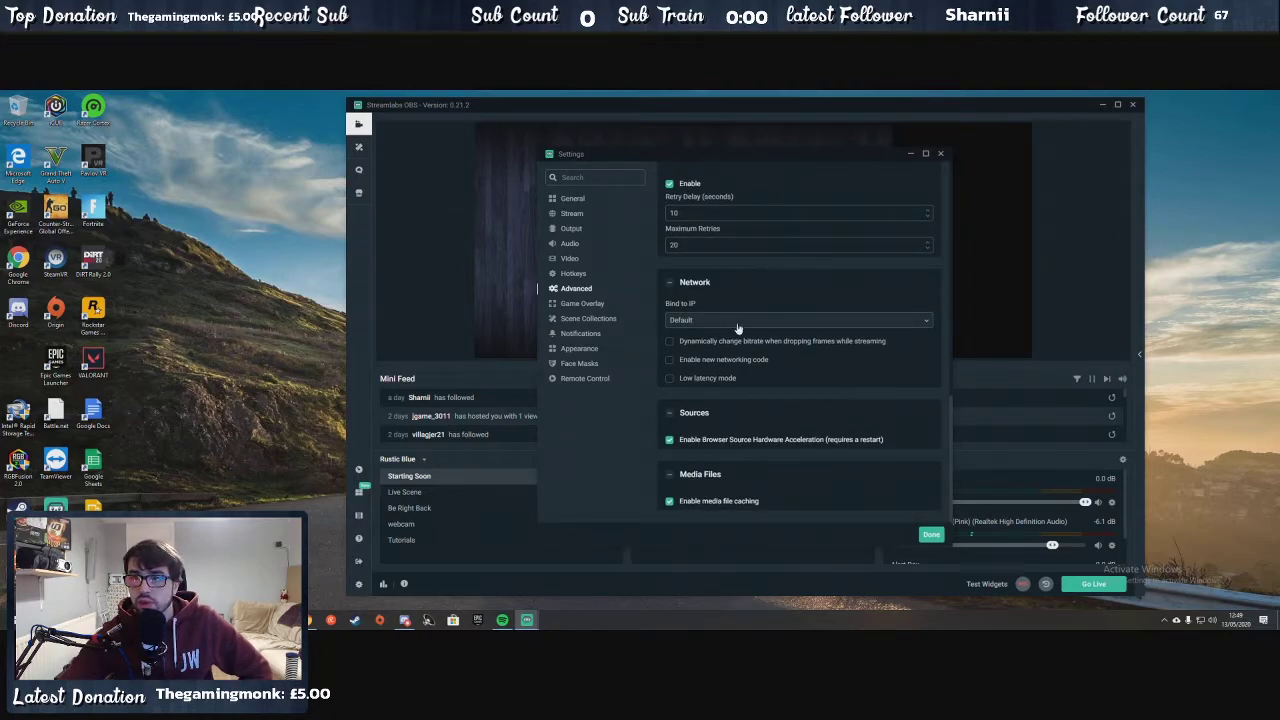
{"action": "left_click", "coordinate": [671, 343]}
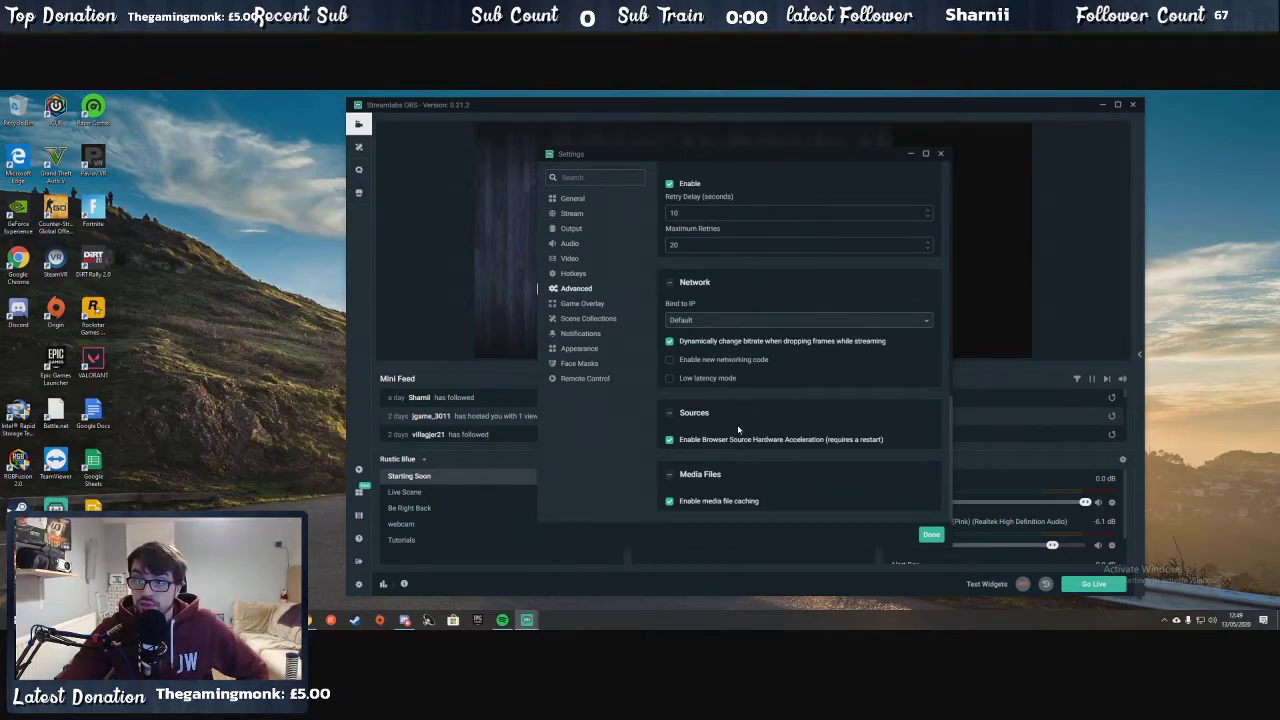
Enable the in-game overlay in the Game Overlay settings to view its options, and turn it off again
{"action": "left_click", "coordinate": [578, 306]}
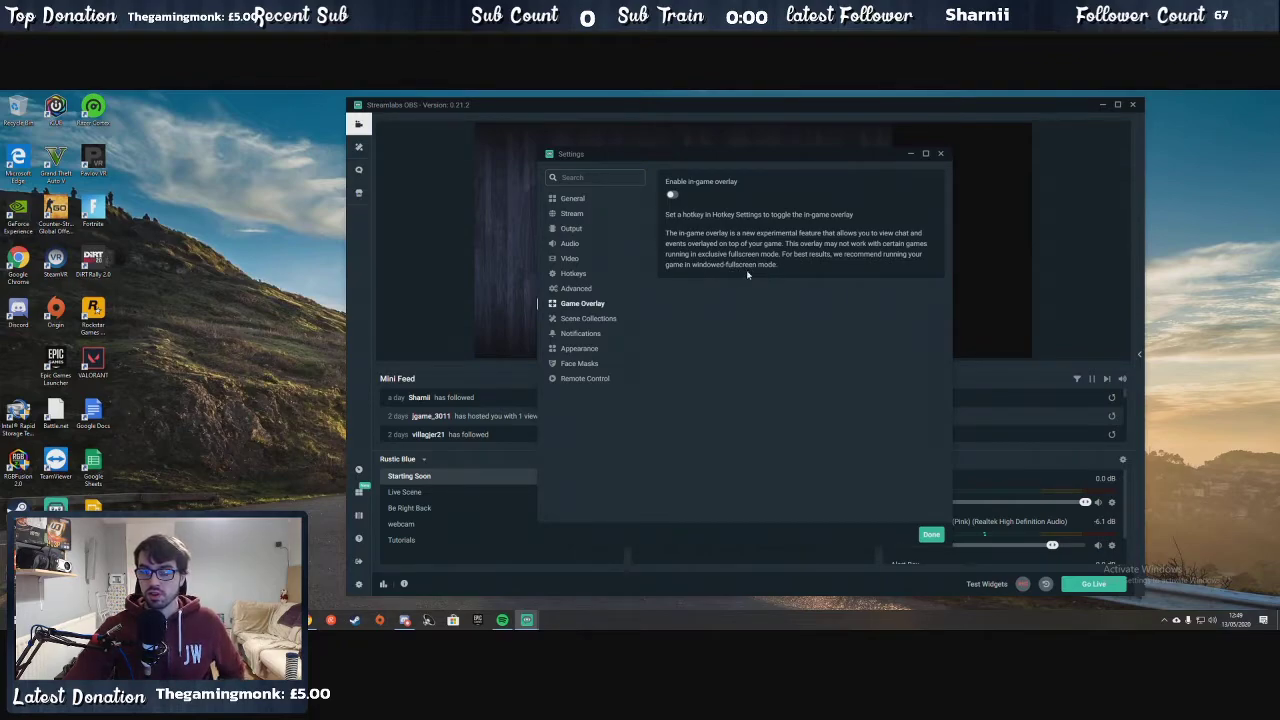
{"action": "left_click", "coordinate": [672, 196]}
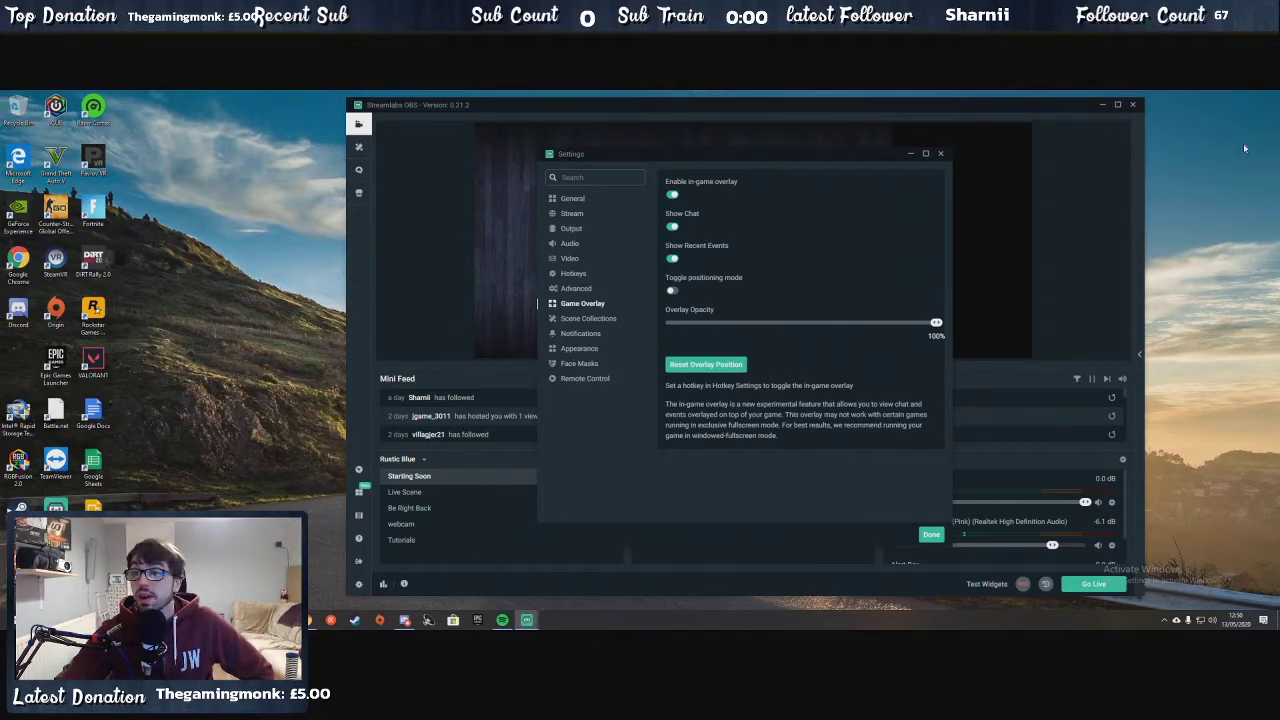
{"action": "left_click", "coordinate": [672, 195]}
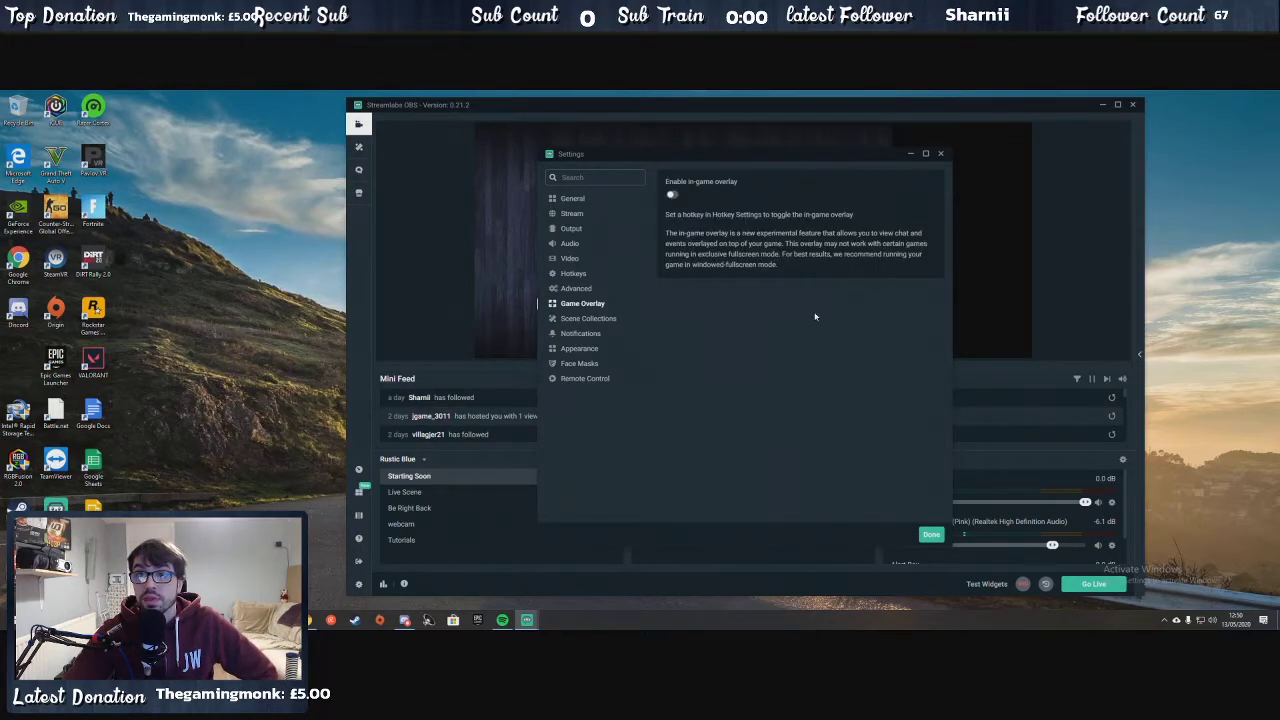
Look over the Scene Collections options and the Notifications settings for skipped, lagged and dropped frames
{"action": "left_click", "coordinate": [600, 320]}
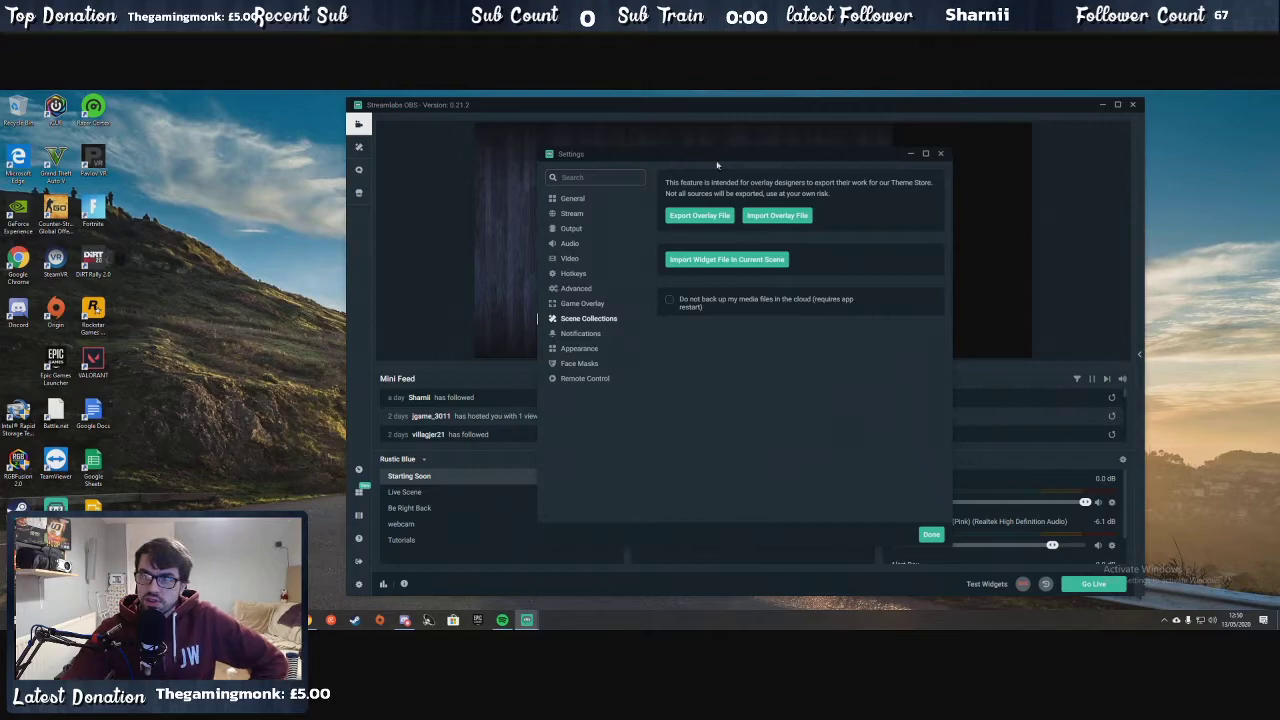
{"action": "left_click", "coordinate": [594, 336]}
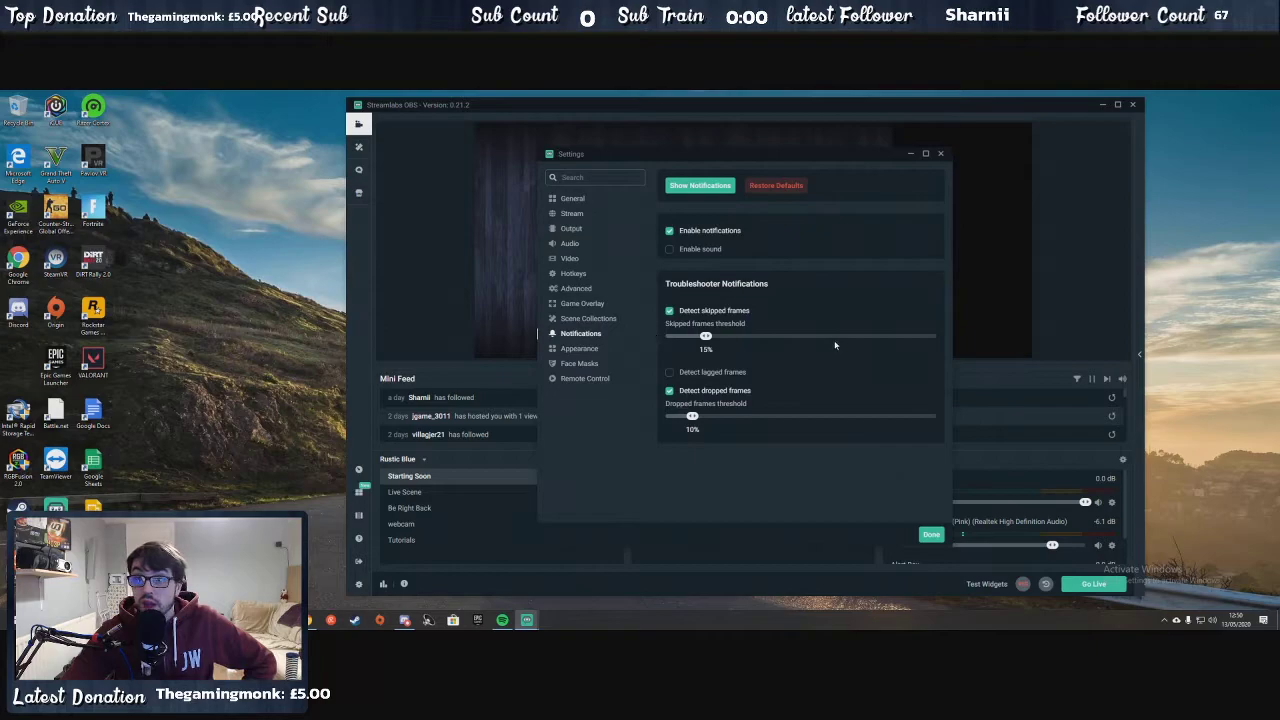
Try the Day theme in the Appearance settings and switch back to Night
{"action": "left_click", "coordinate": [588, 350]}
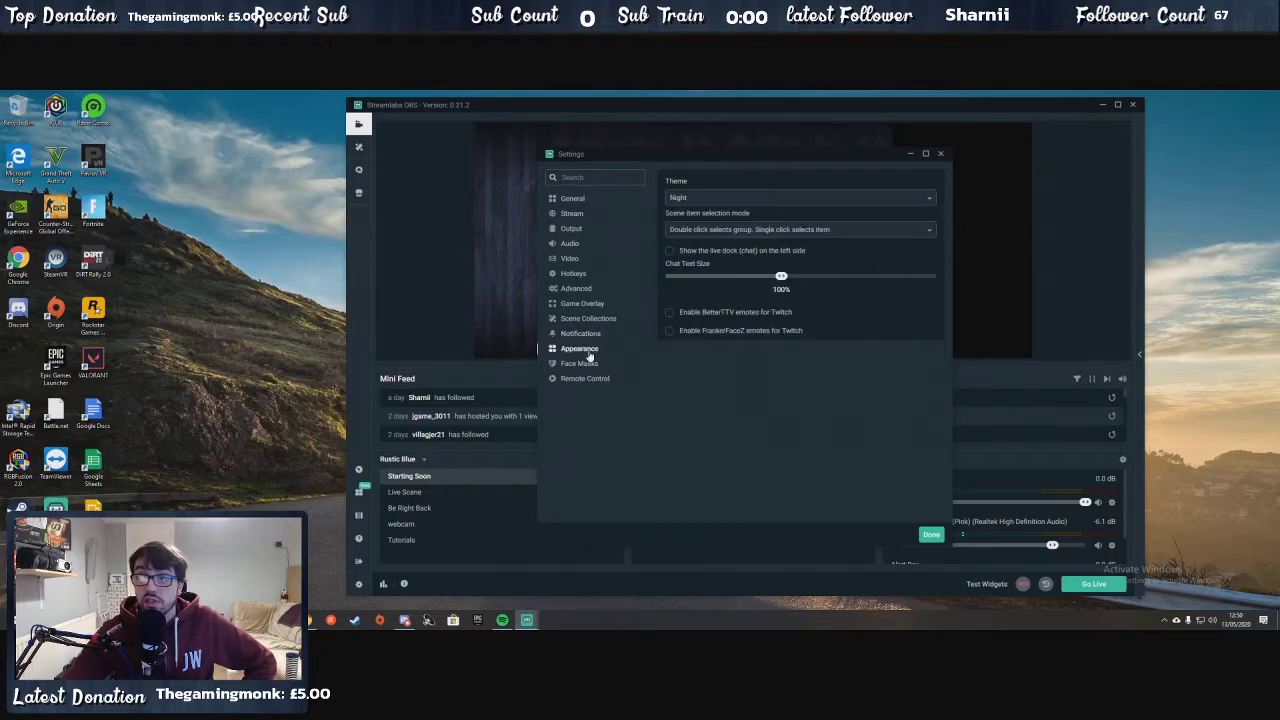
{"action": "left_click", "coordinate": [768, 202]}
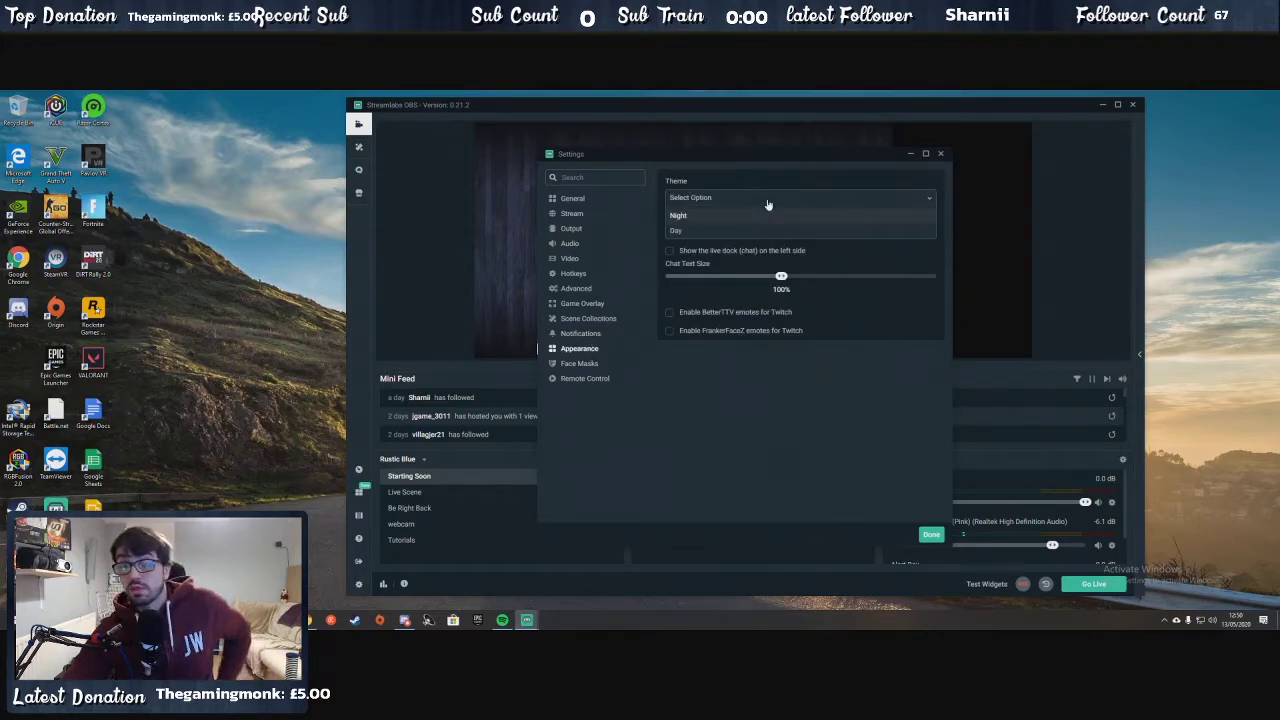
{"action": "left_click", "coordinate": [762, 231]}
{"action": "left_click", "coordinate": [768, 202]}
{"action": "left_click", "coordinate": [764, 216]}
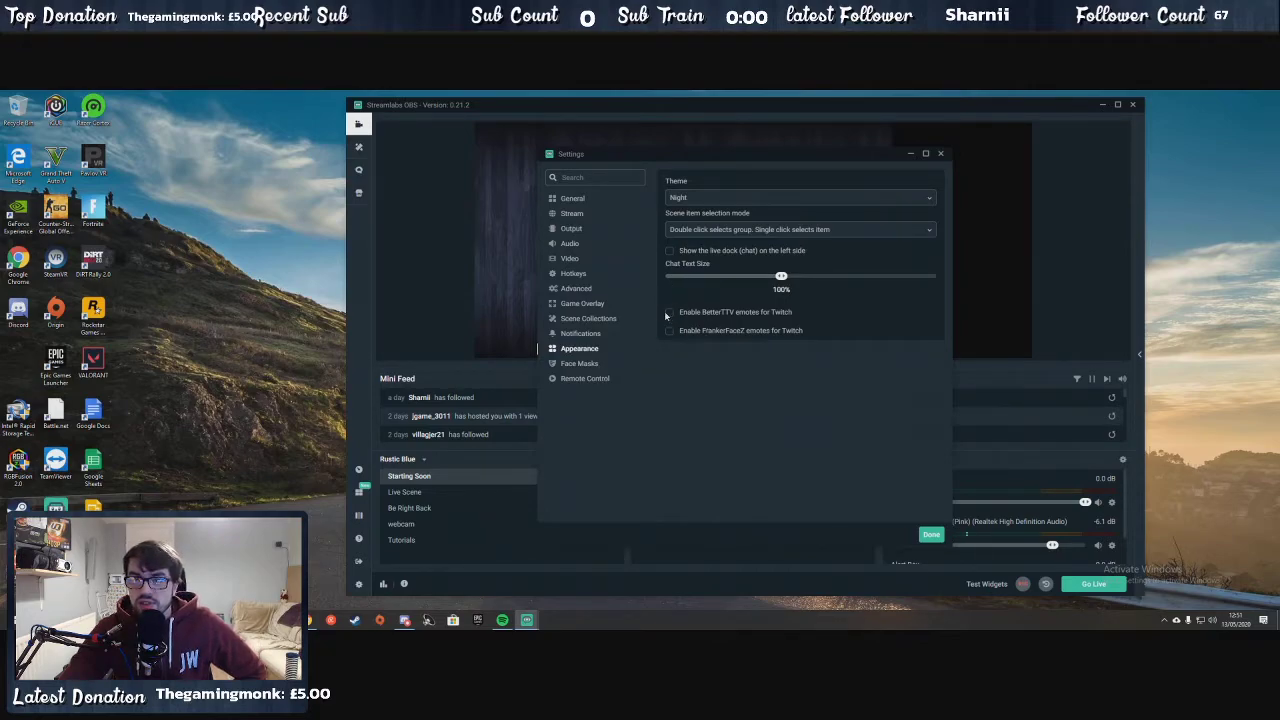
Look over the Face Masks and Remote Control settings, and finish by closing the settings window
{"action": "left_click", "coordinate": [586, 368]}
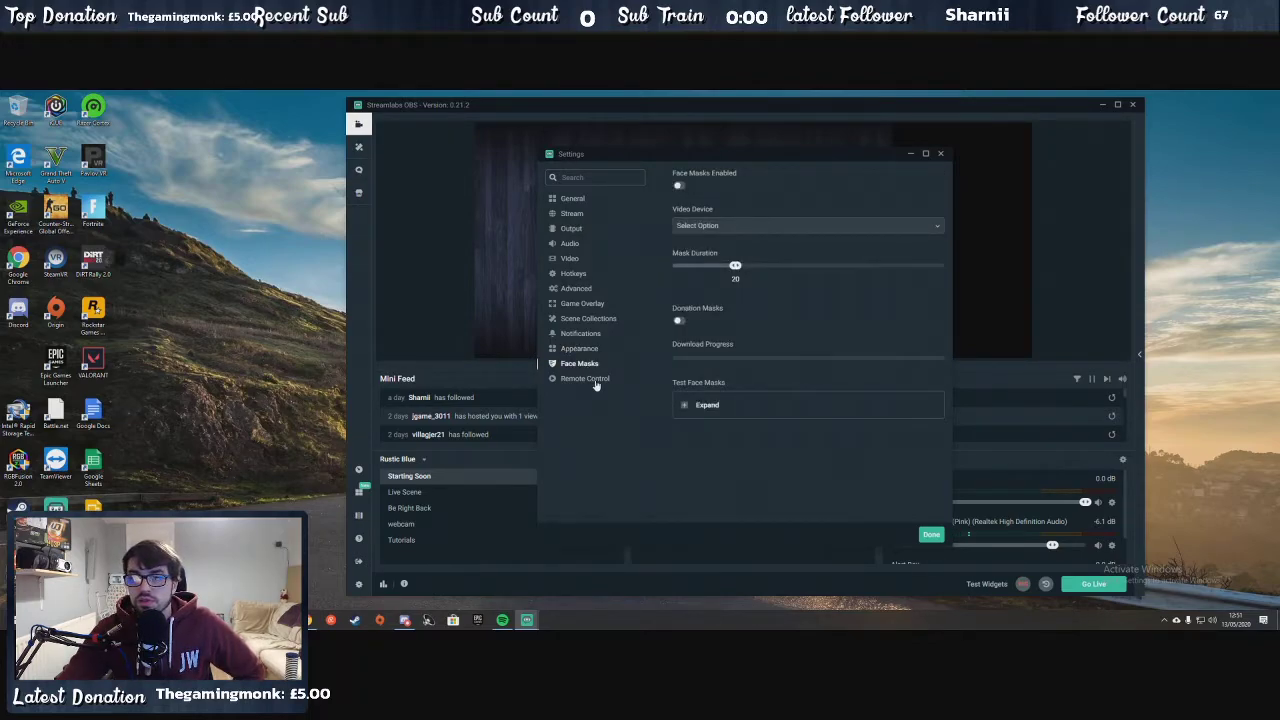
{"action": "left_click", "coordinate": [594, 380]}
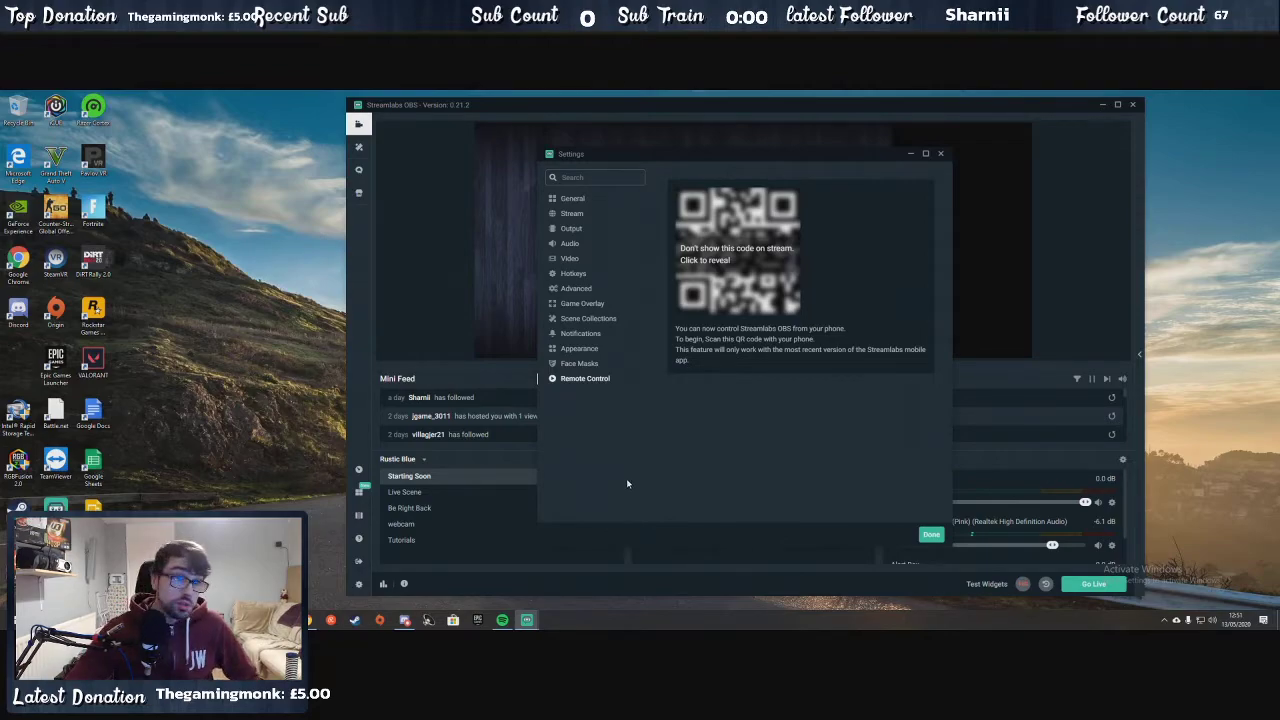
{"action": "left_click", "coordinate": [925, 534]}
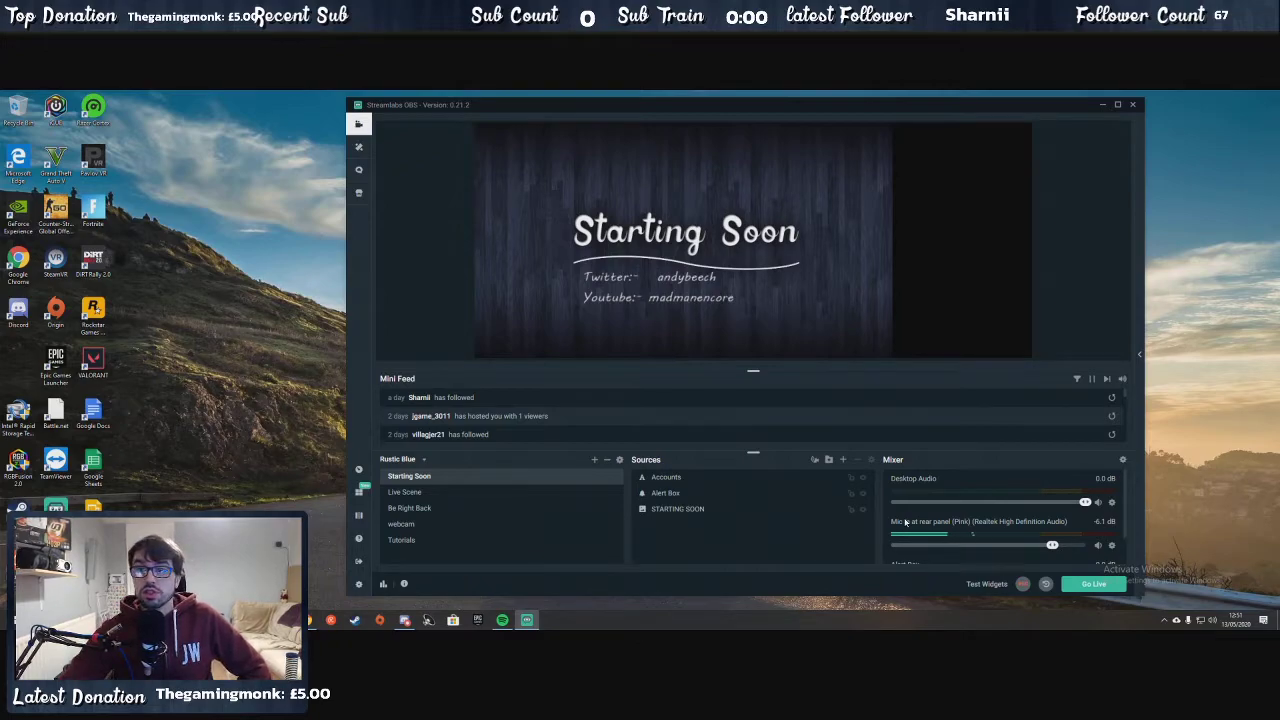
Move the STARTING SOON image slightly to the right in the scene preview and deselect it
{"action": "left_click", "coordinate": [858, 276]}
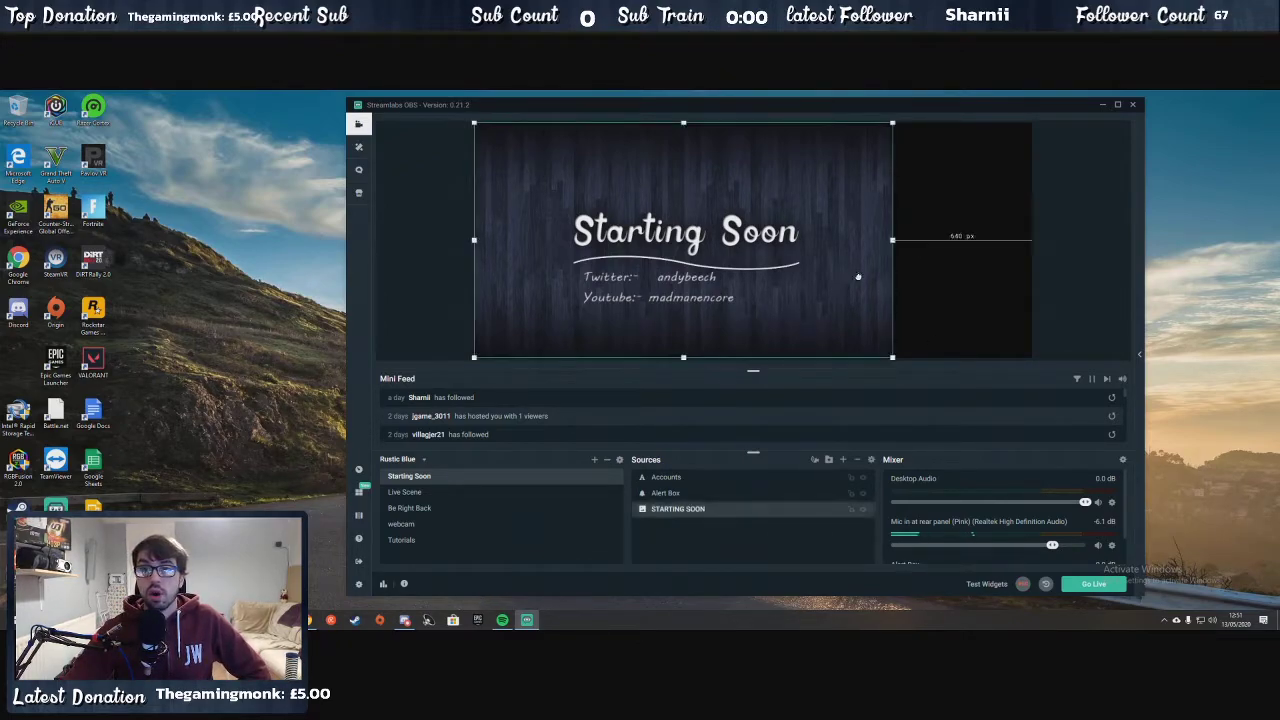
{"action": "left_click_drag", "start_coordinate": [858, 276], "coordinate": [872, 276]}
{"action": "left_click", "coordinate": [445, 276]}
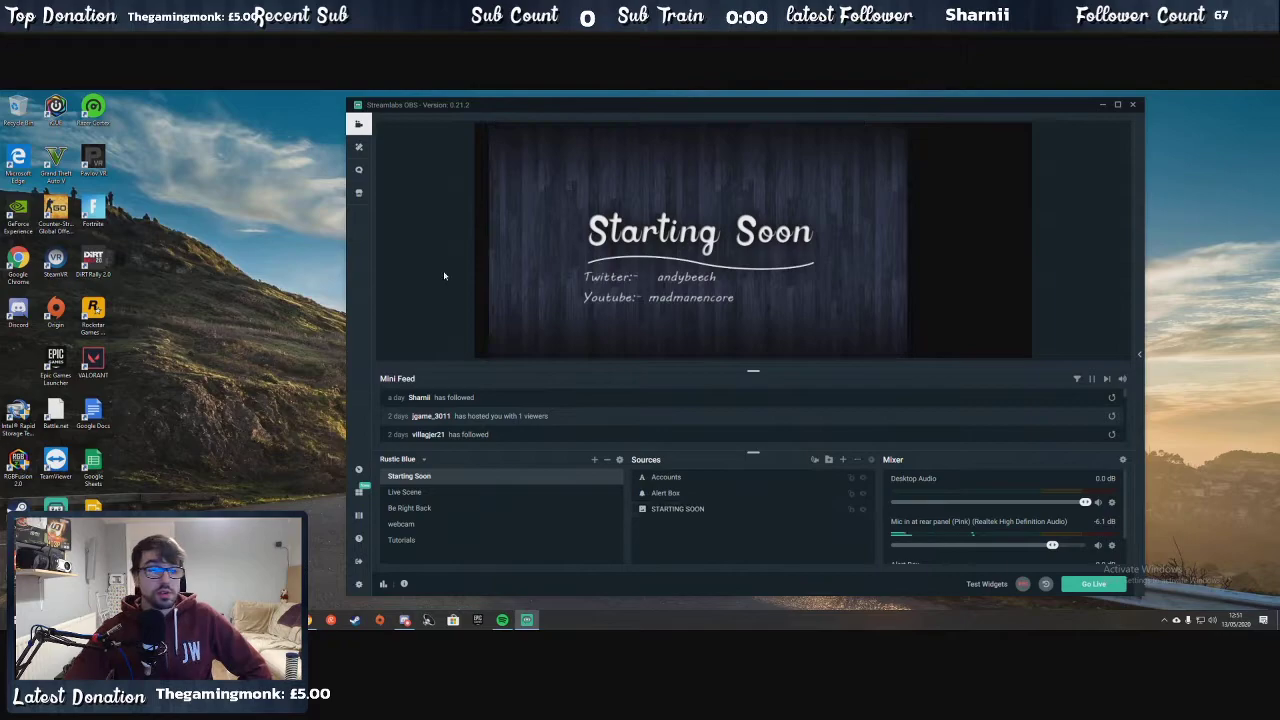